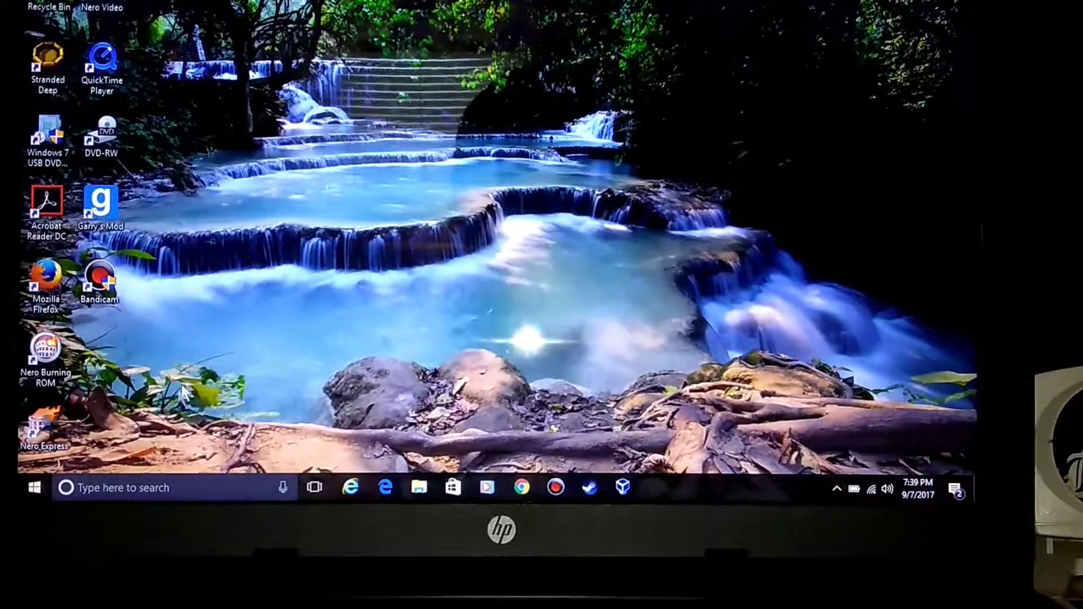
# Step: View the basic System information page from the Start button's right-click menu, then close it
pyautogui.click(33, 481)
pyautogui.scroll(-5, 120, 354)
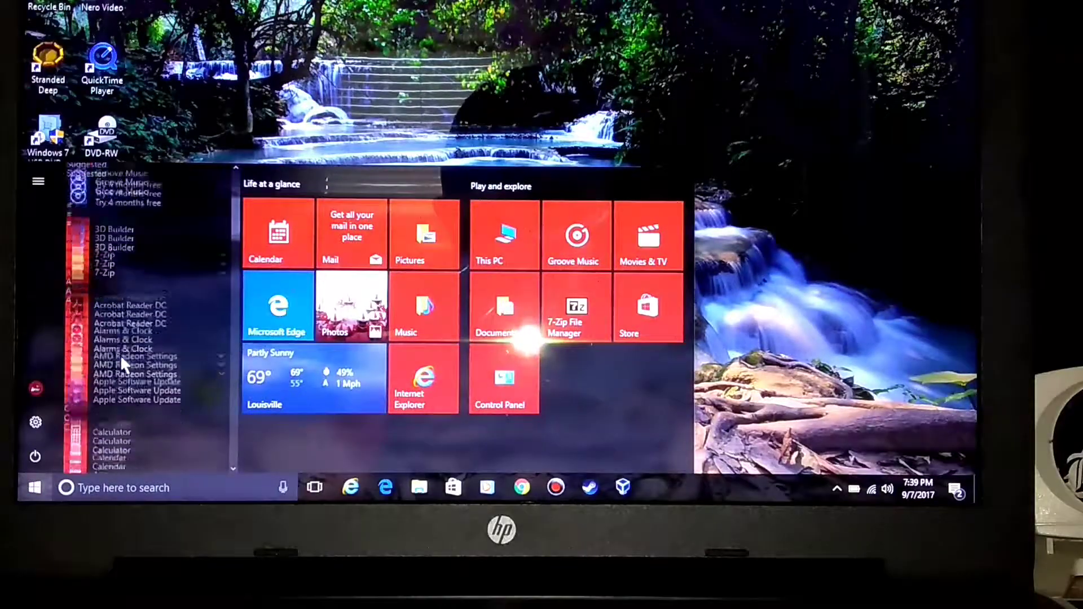
pyautogui.scroll(-3, 120, 355)
pyautogui.scroll(-4, 113, 379)
pyautogui.scroll(-3, 127, 410)
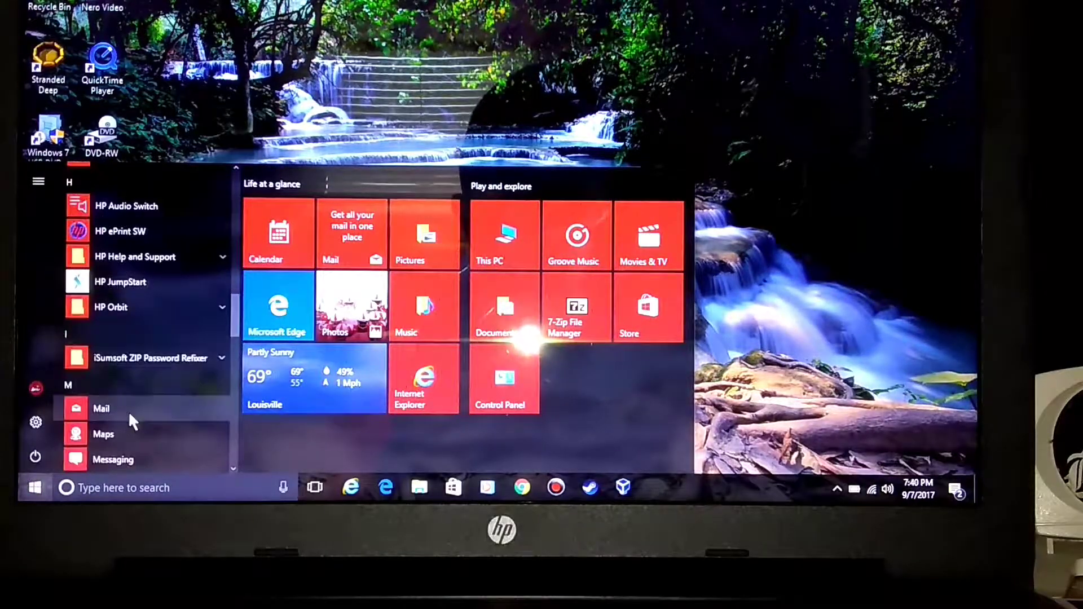
pyautogui.click(33, 481)
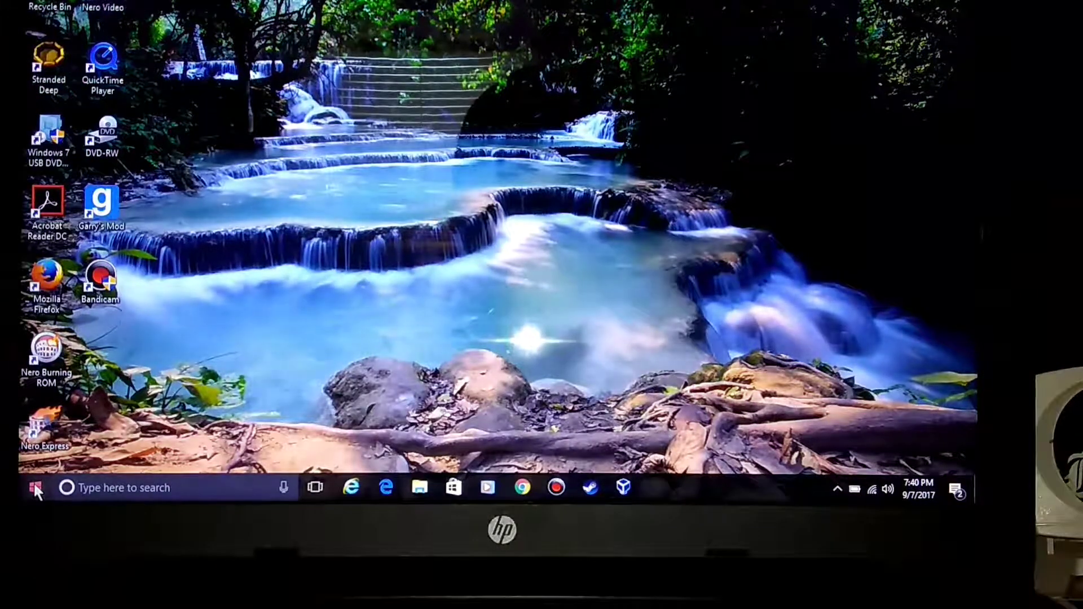
pyautogui.rightClick(34, 481)
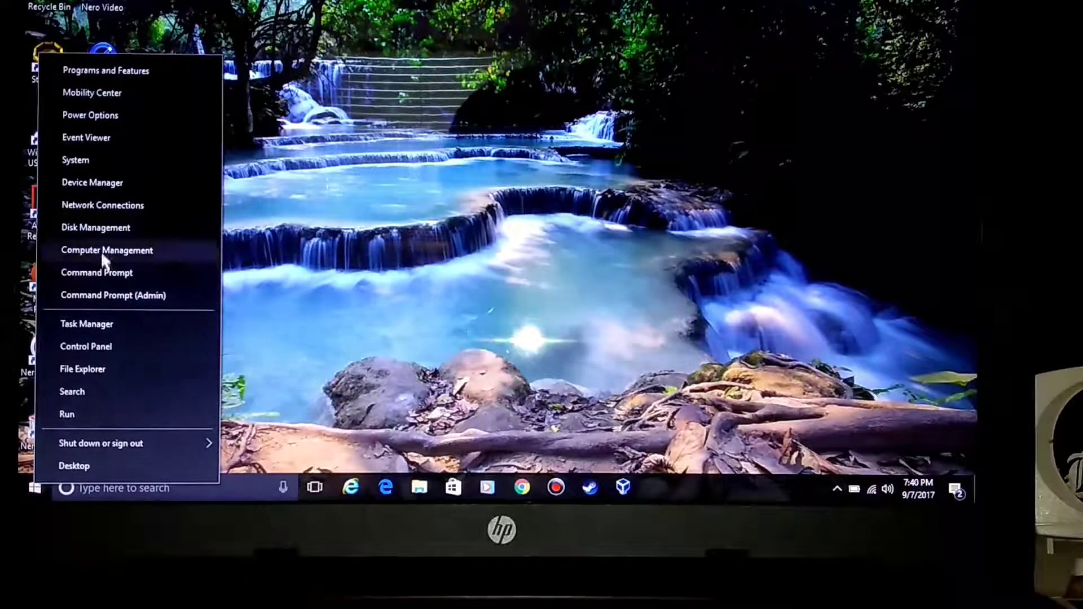
pyautogui.click(95, 158)
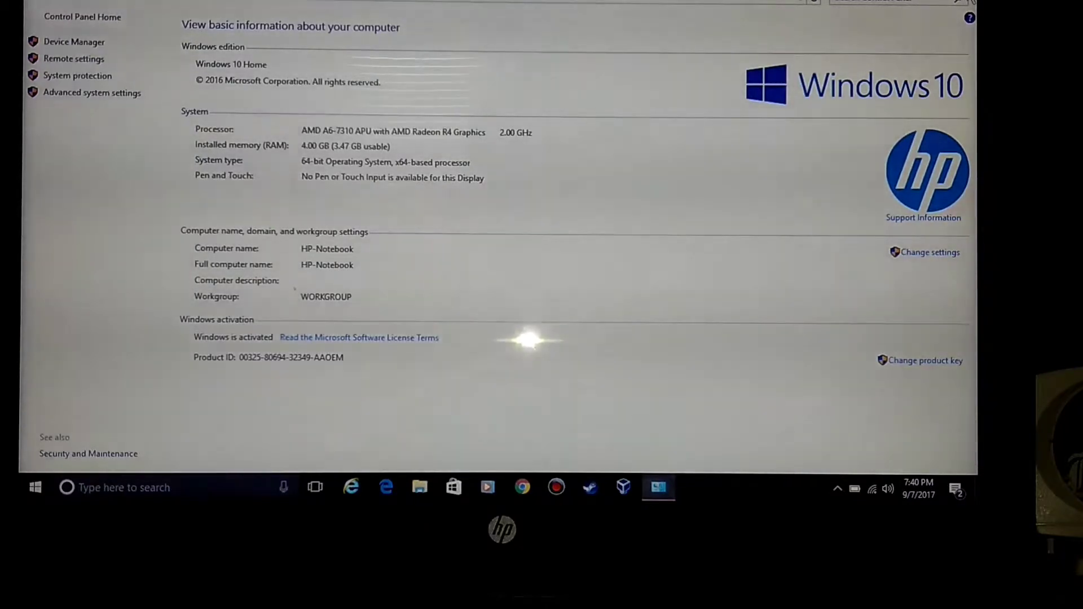
pyautogui.hotkey('alt', 'F4')
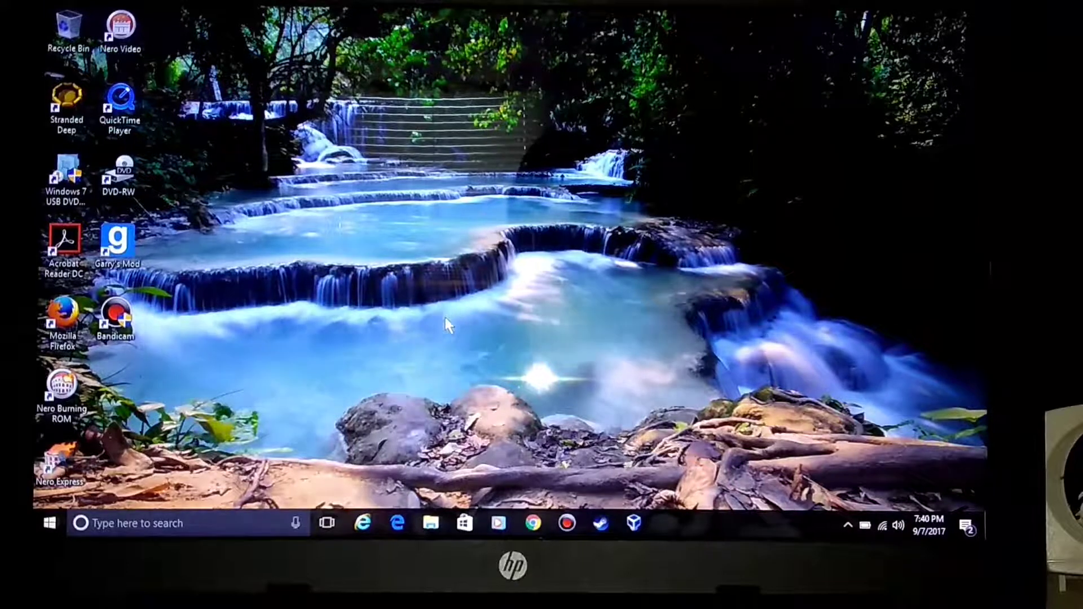
# Step: Ask Cortana by voice for tomorrow's Louisville weather, then dismiss it and launch Edge
pyautogui.press('super')
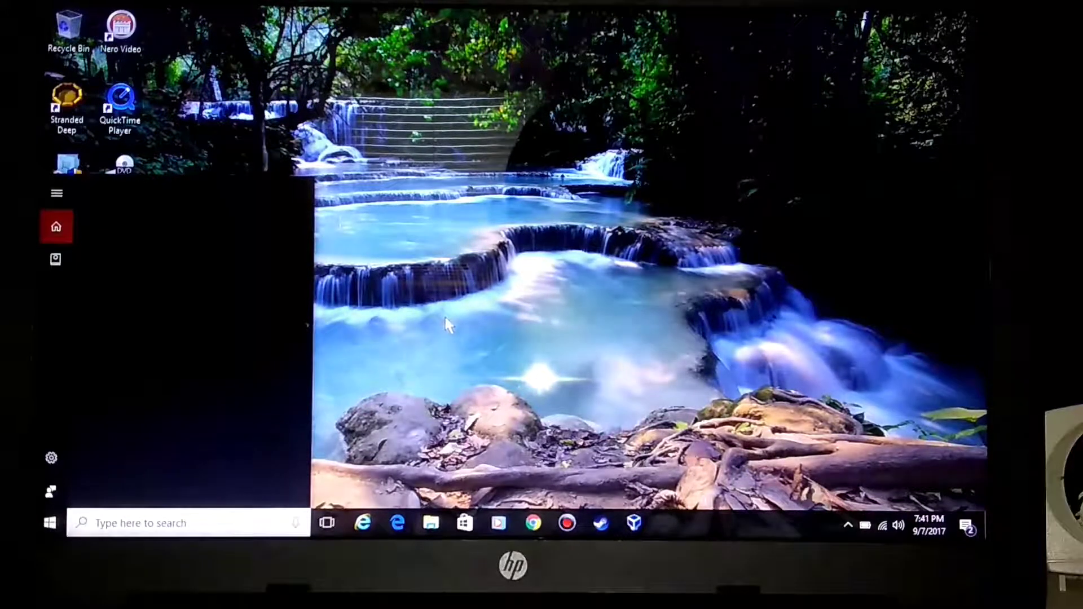
pyautogui.press('super+c')
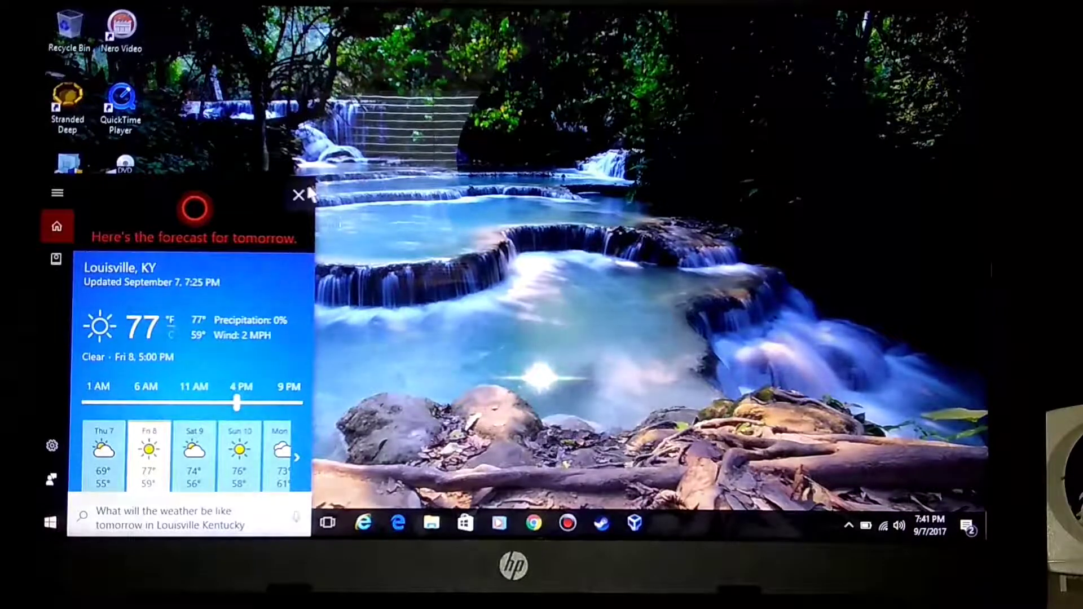
pyautogui.click(38, 524)
pyautogui.click(522, 495)
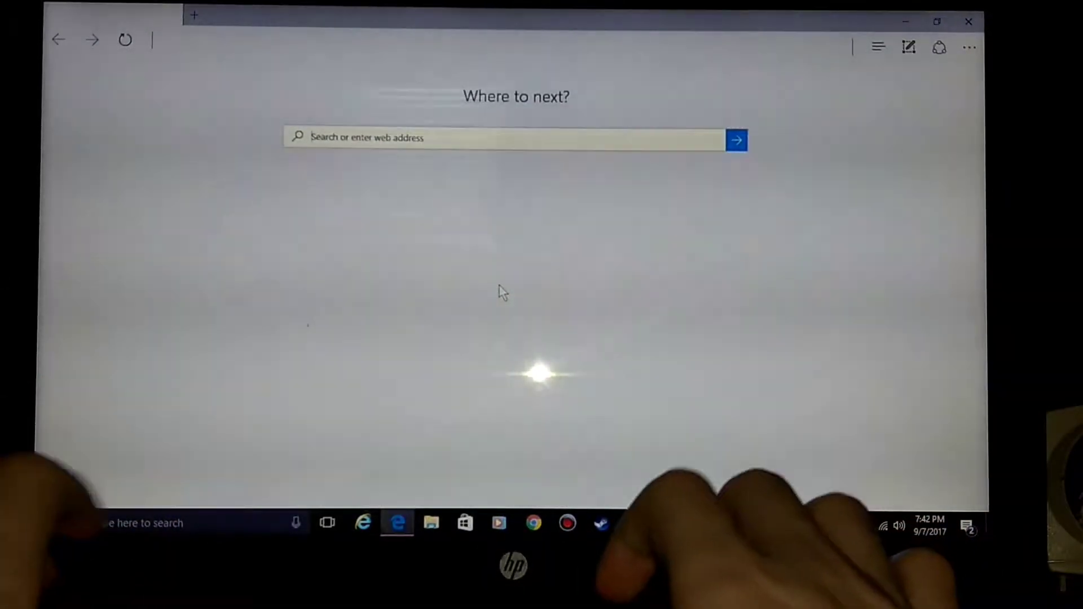
pyautogui.write('youtu')
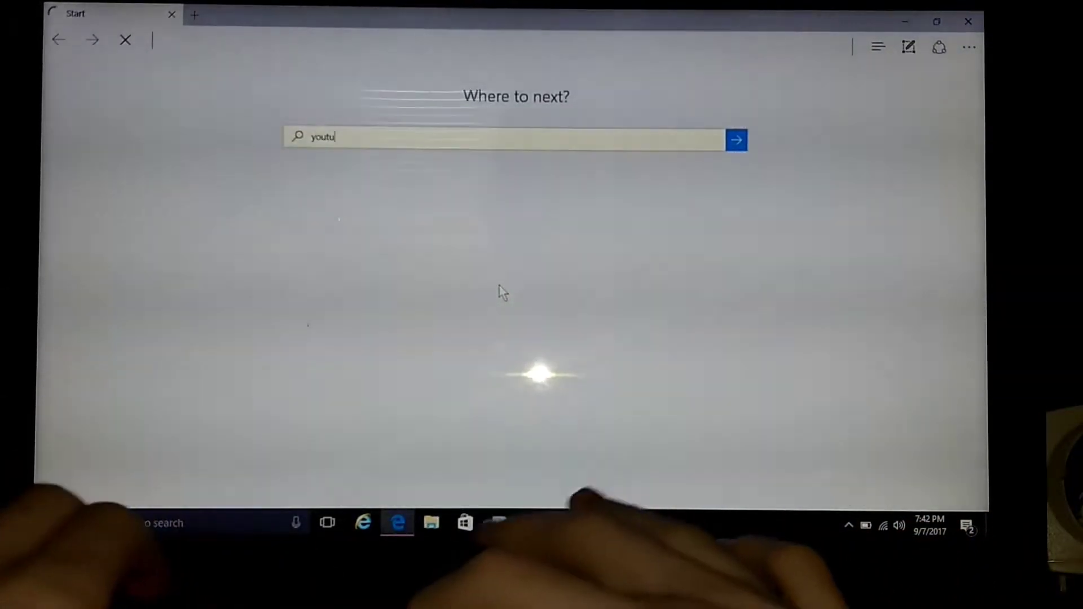
pyautogui.write('be')
pyautogui.write('.co')
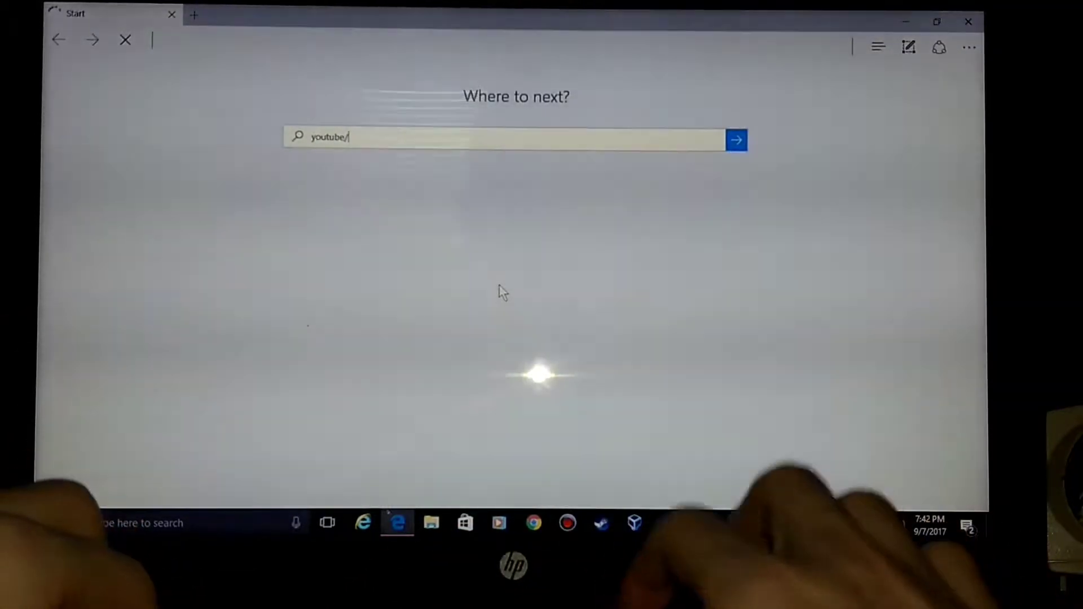
pyautogui.write('m')
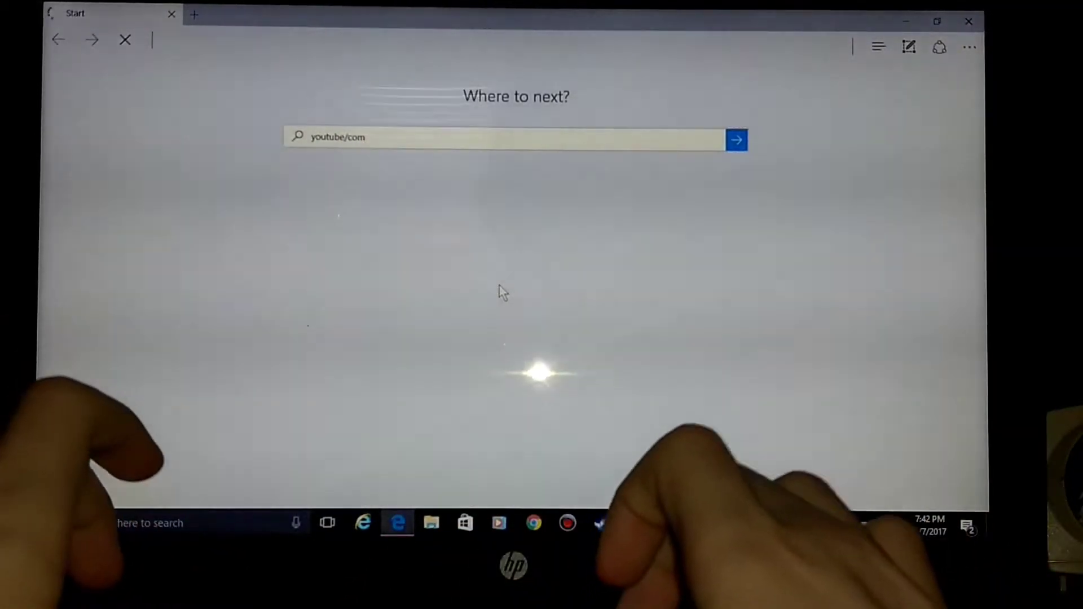
# Step: Fix the typo and load youtube.com/Louisville tech in Edge's address box
pyautogui.press('BackSpace')
pyautogui.press('BackSpace')
pyautogui.press('BackSpace')
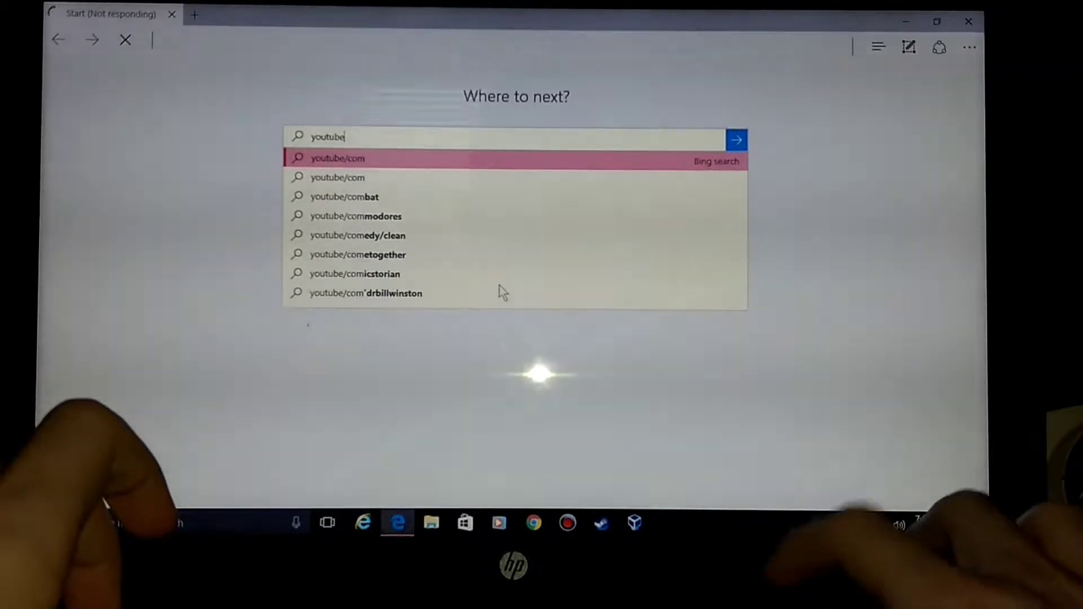
pyautogui.write('.com')
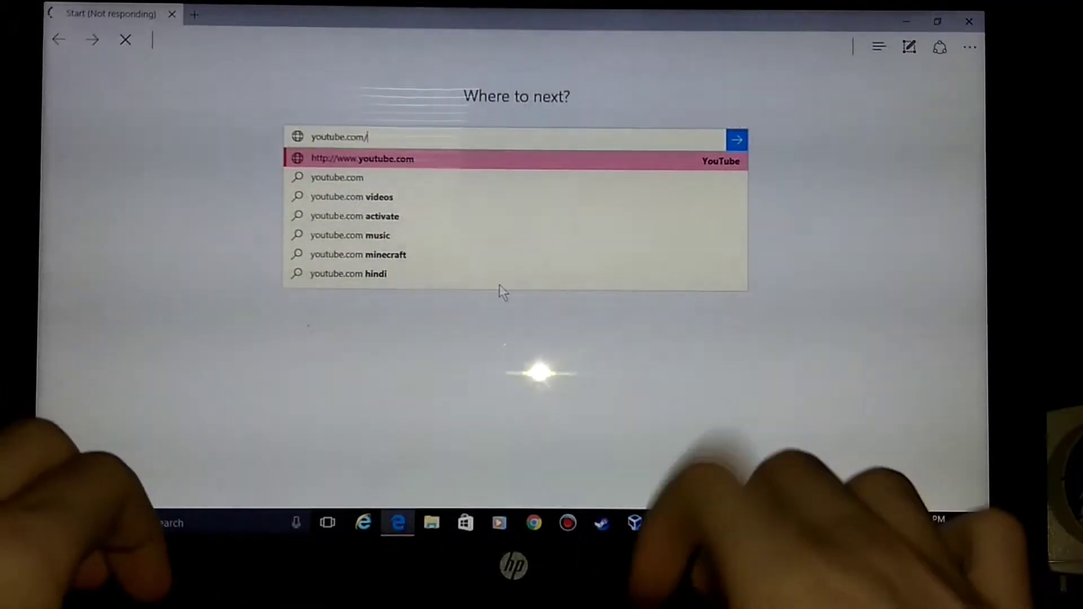
pyautogui.write('/')
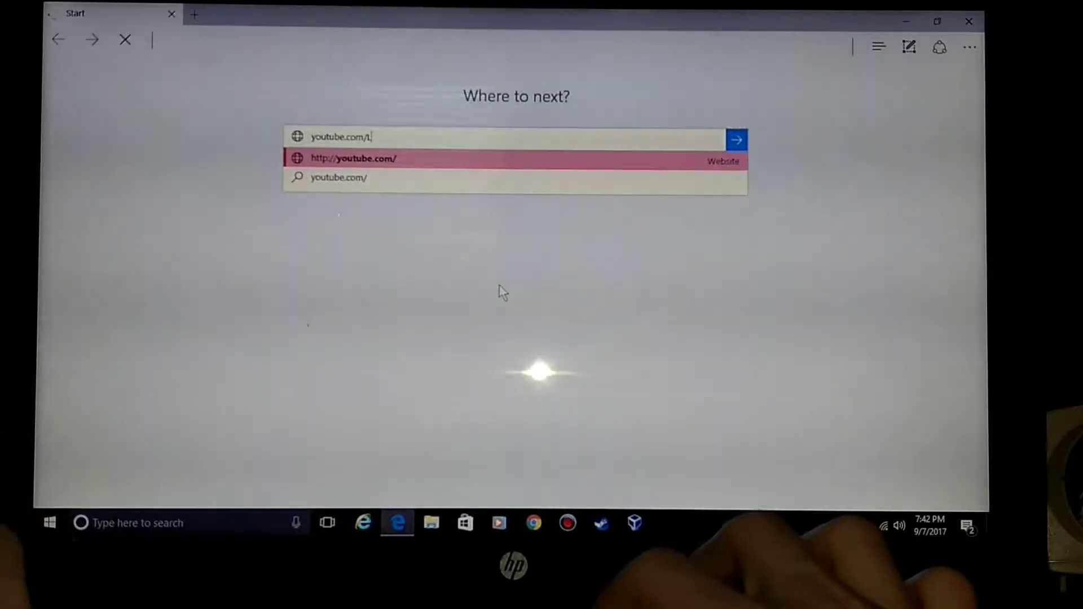
pyautogui.write('Lo')
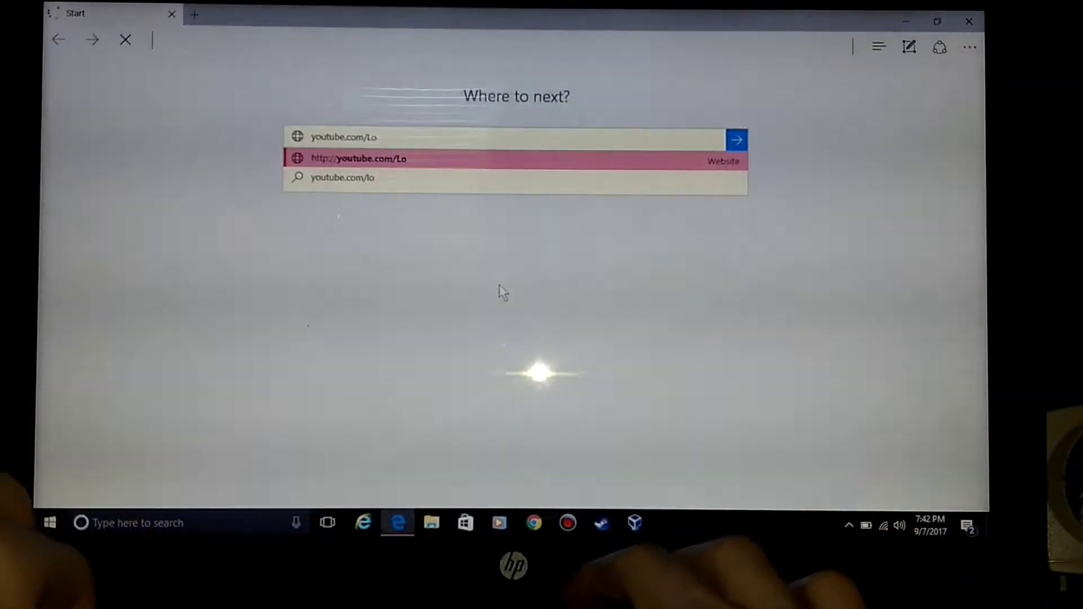
pyautogui.write('usivi')
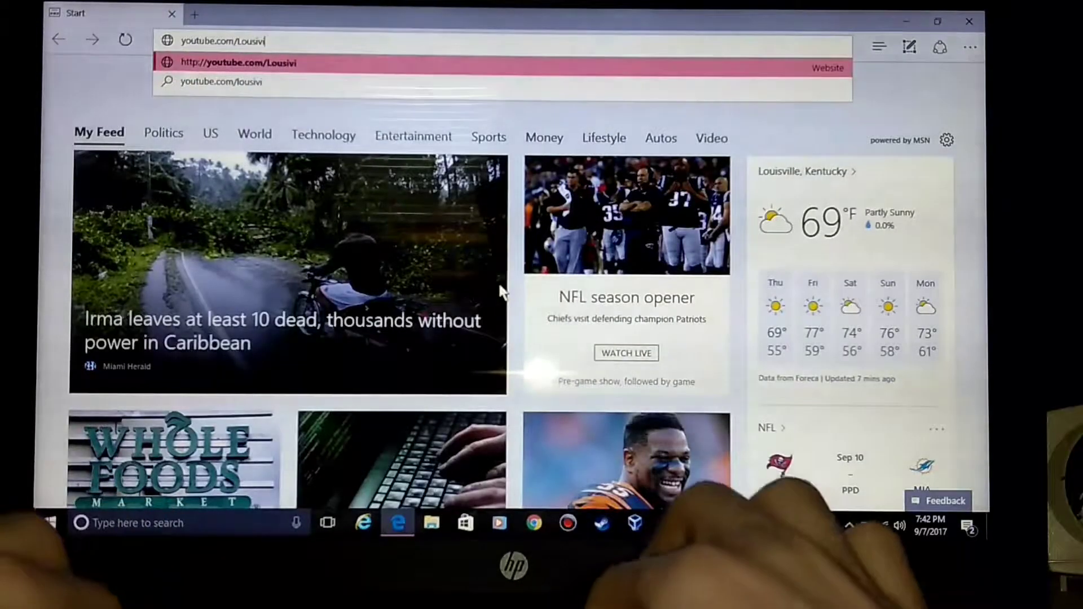
pyautogui.write('lle te')
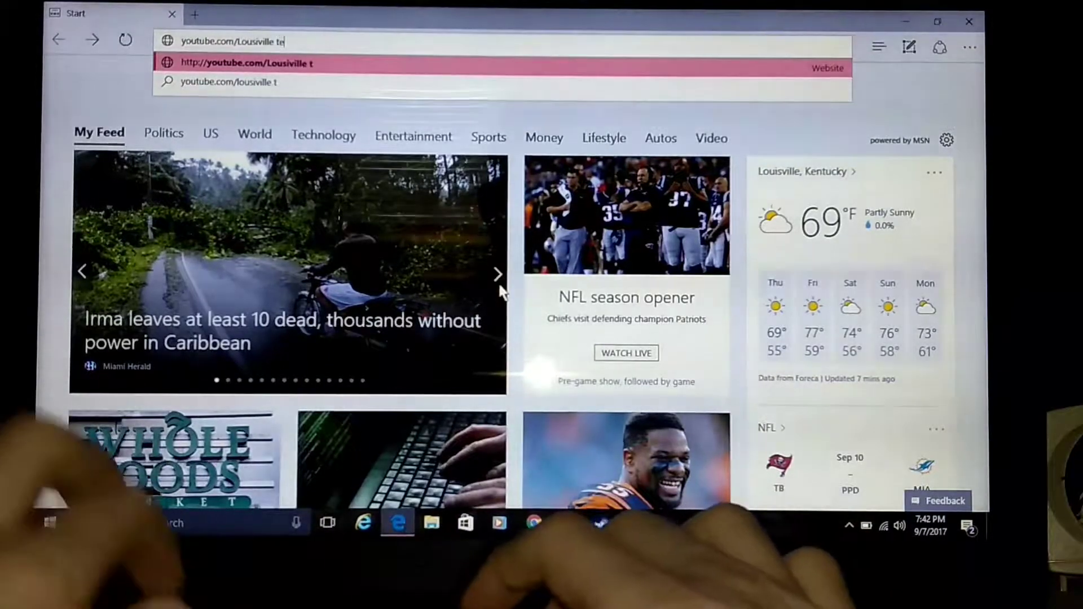
pyautogui.write('ch')
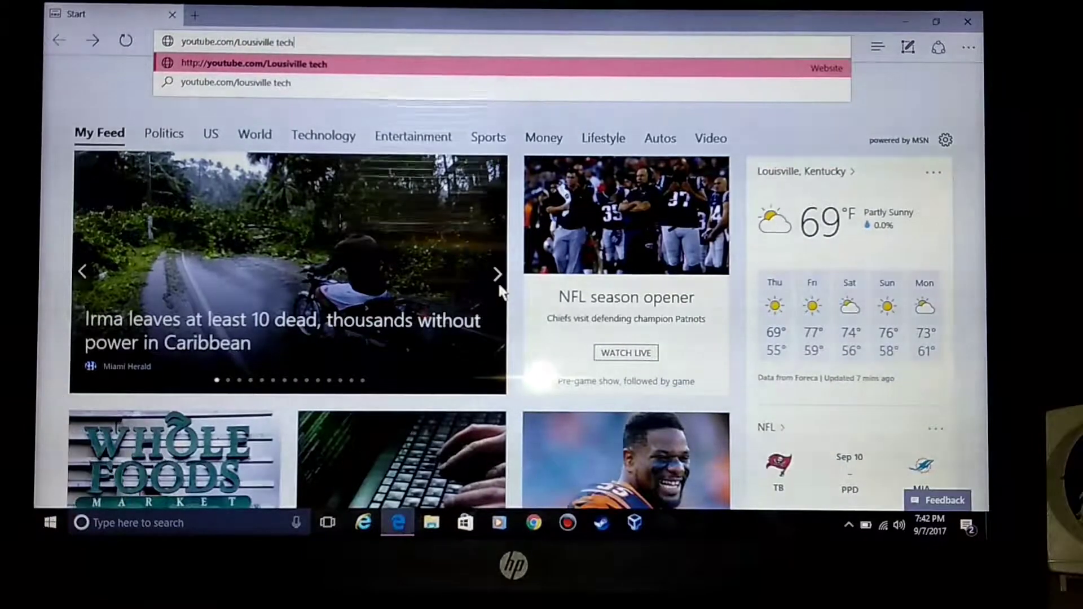
pyautogui.press('Return')
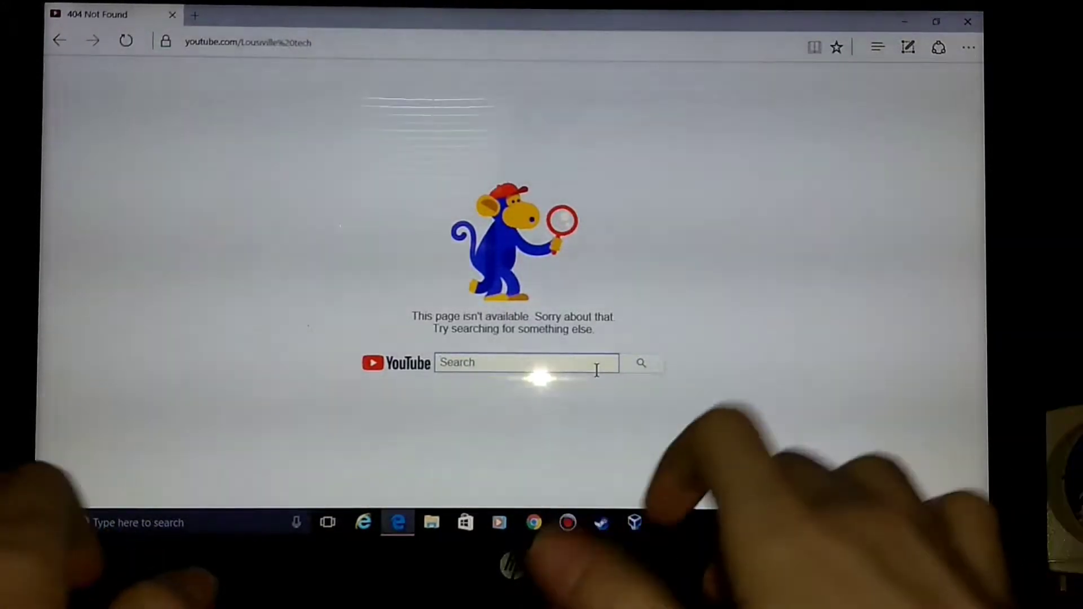
# Step: Search YouTube for Louisville Tech, fixing misspellings, and open the Louisville Tech channel
pyautogui.click(597, 370)
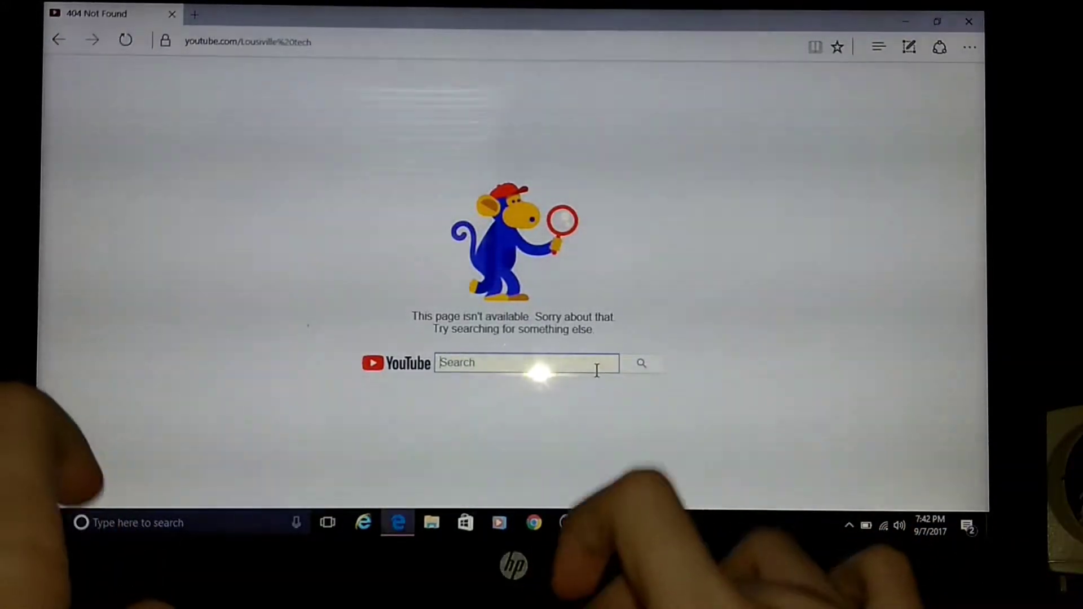
pyautogui.write('louis')
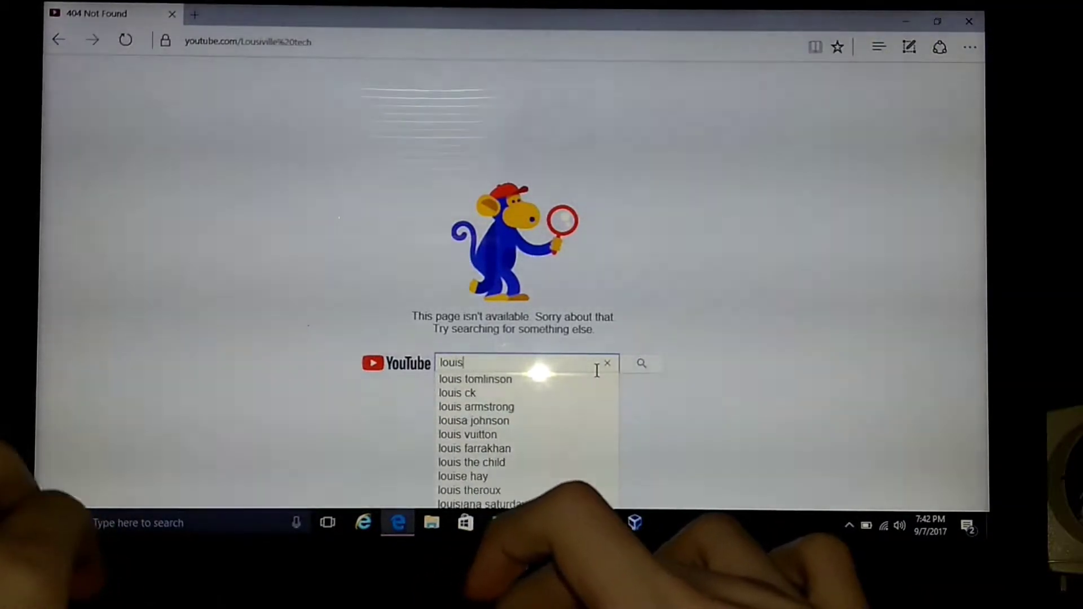
pyautogui.write('vile')
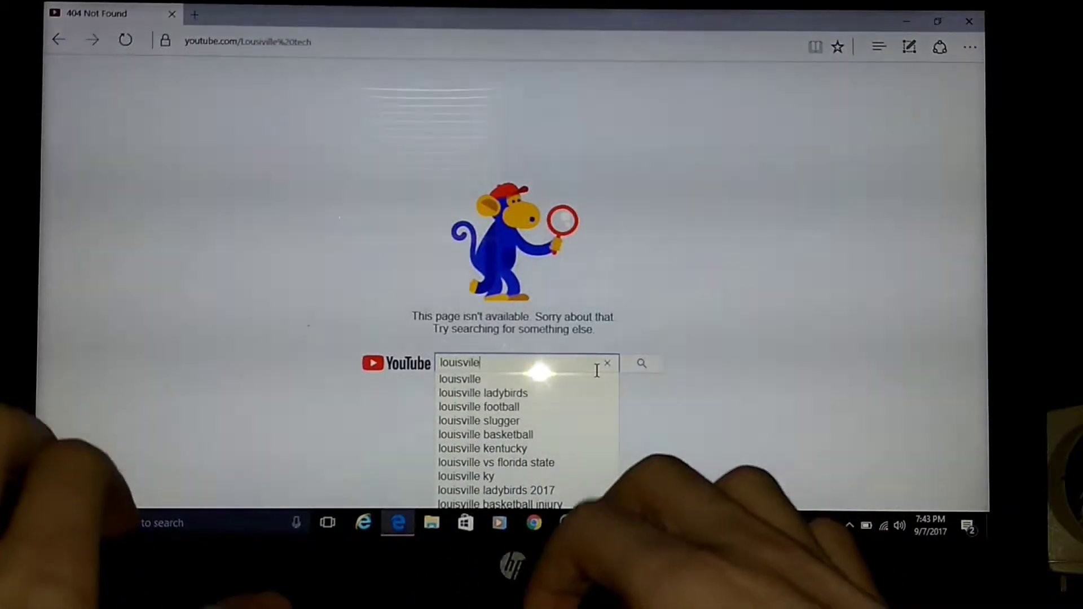
pyautogui.press('BackSpace')
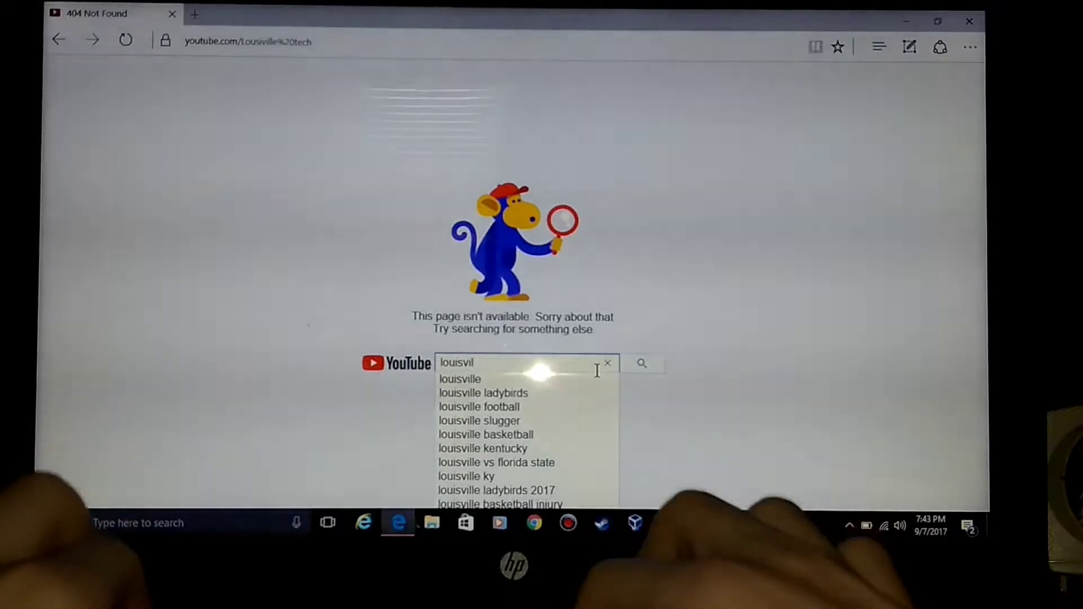
pyautogui.write('l')
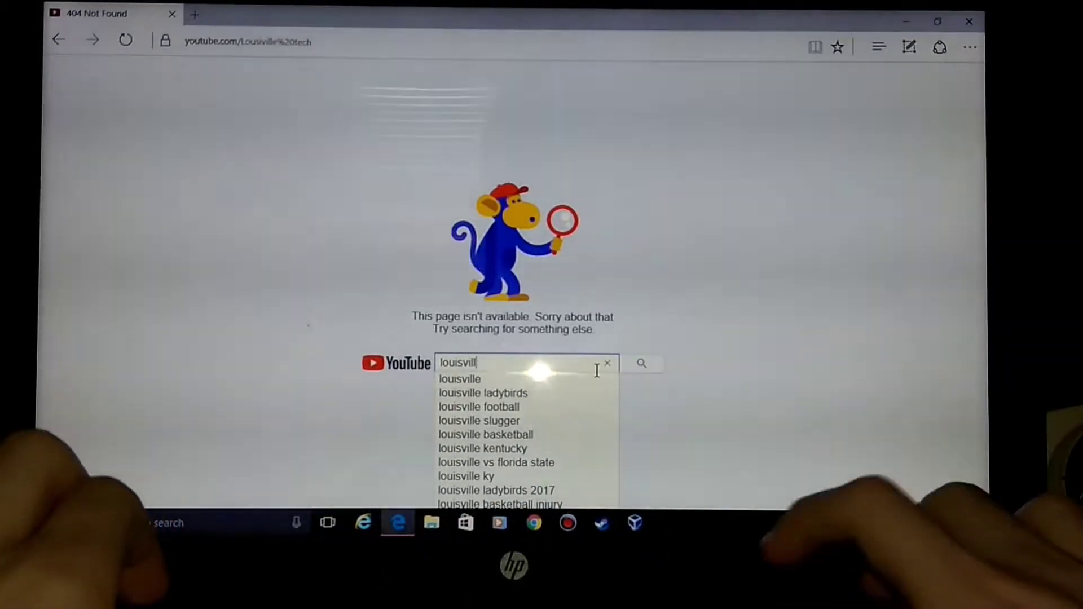
pyautogui.write('de')
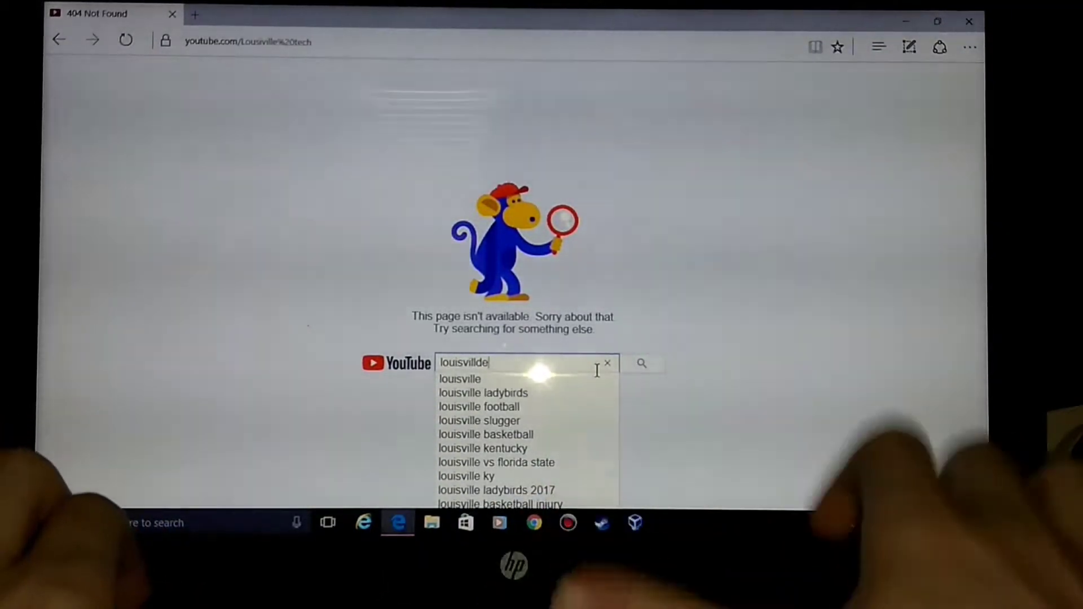
pyautogui.press('BackSpace')
pyautogui.press('BackSpace')
pyautogui.write('e ')
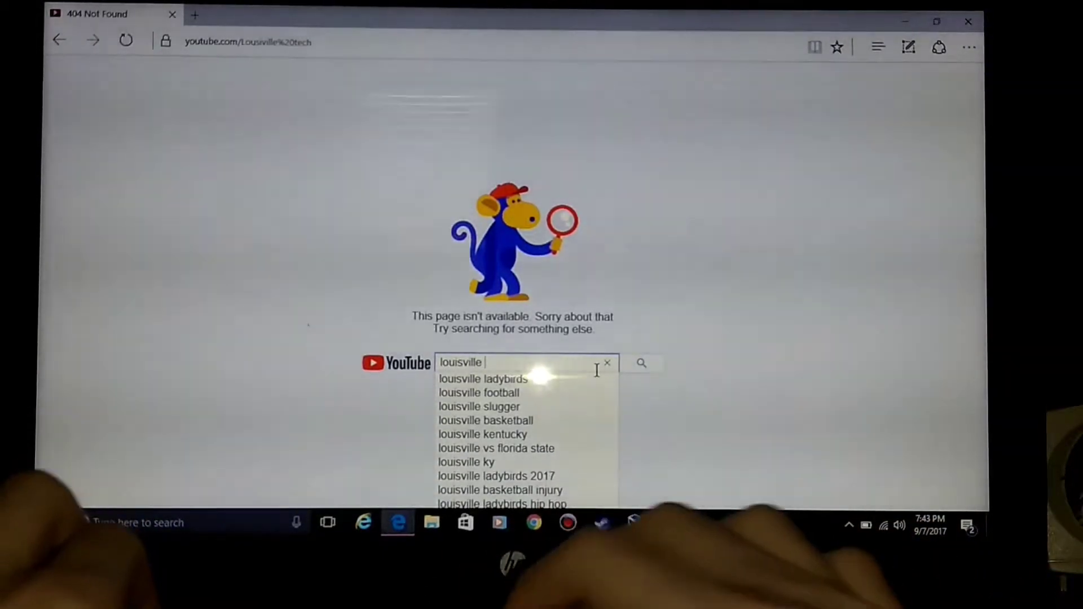
pyautogui.write('e')
pyautogui.press('BackSpace')
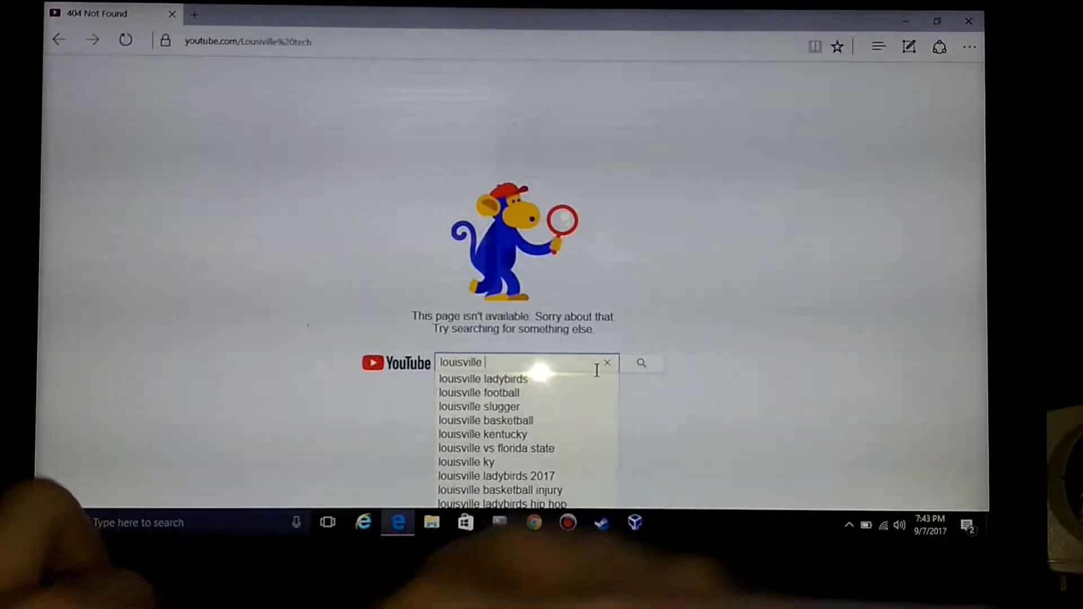
pyautogui.write('tech')
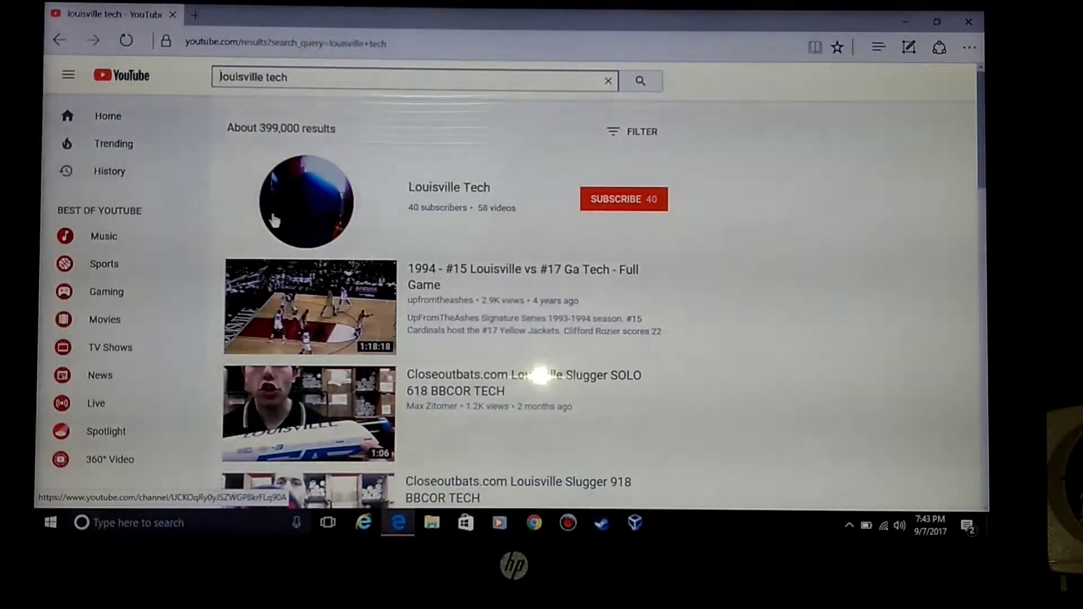
pyautogui.click(272, 220)
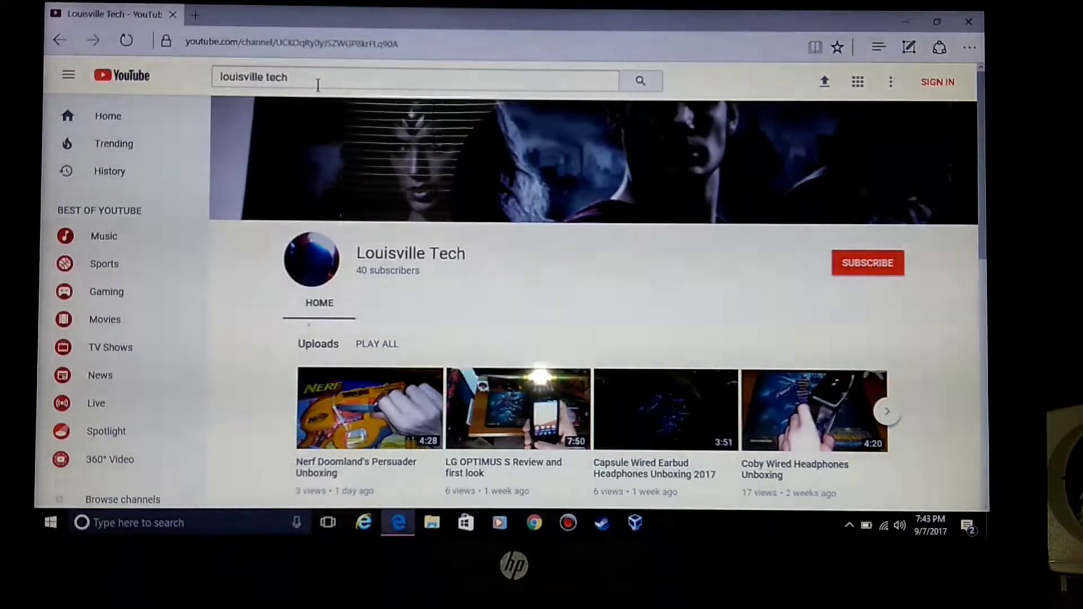
# Step: Replace the Louisville Tech YouTube tab with a fresh blank tab
pyautogui.click(318, 84)
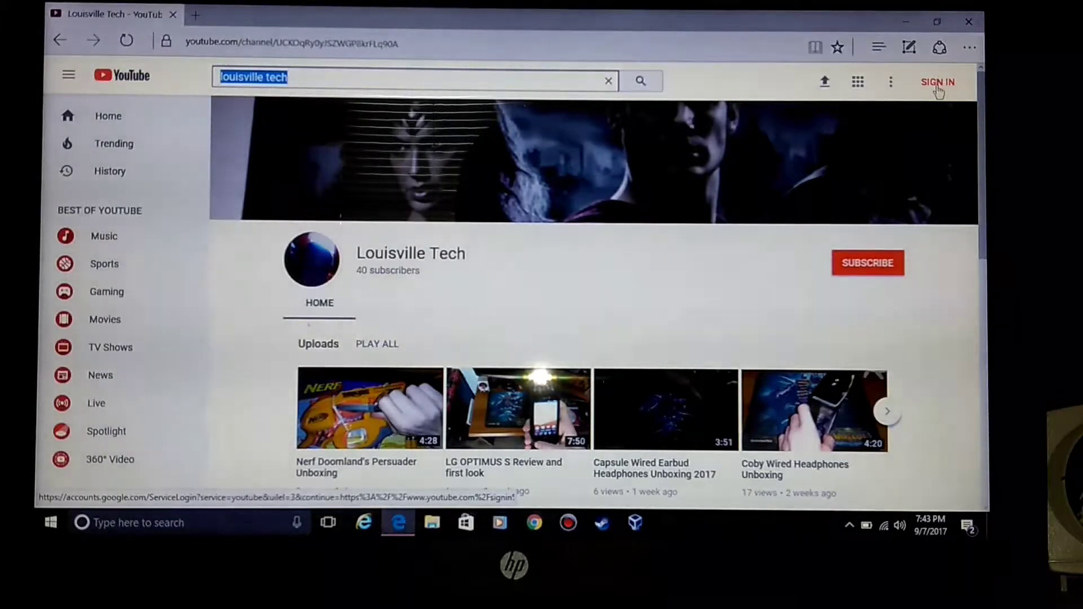
pyautogui.click(192, 15)
pyautogui.click(174, 16)
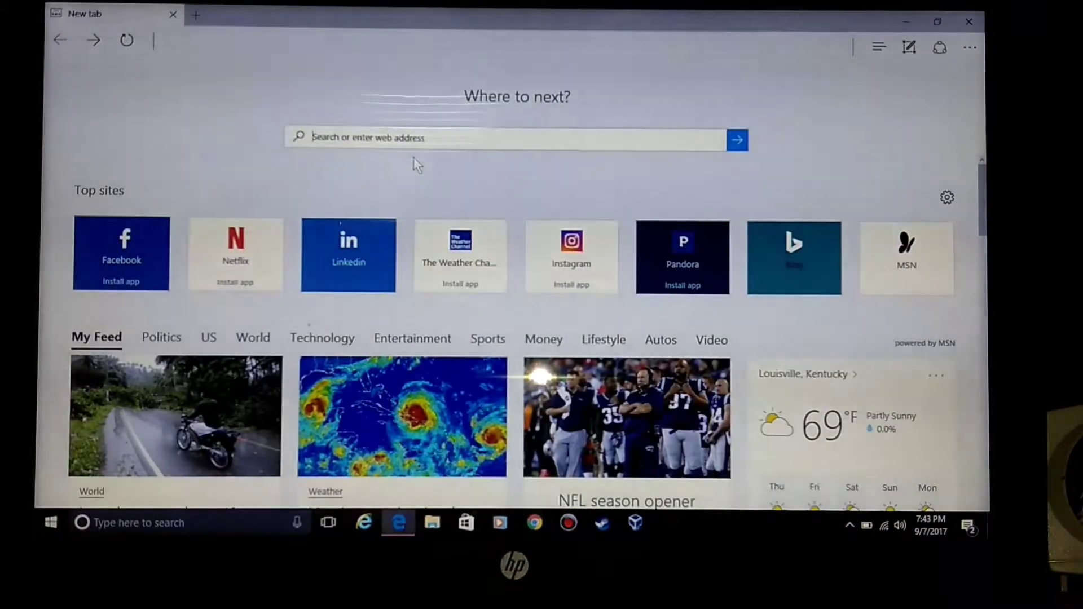
pyautogui.write('a')
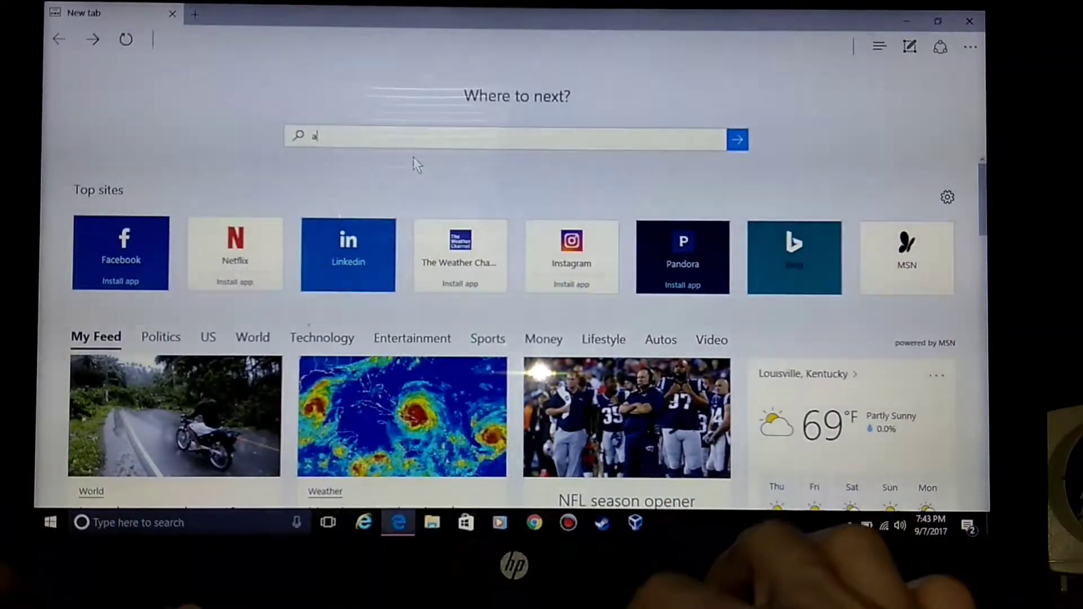
pyautogui.write('ppel')
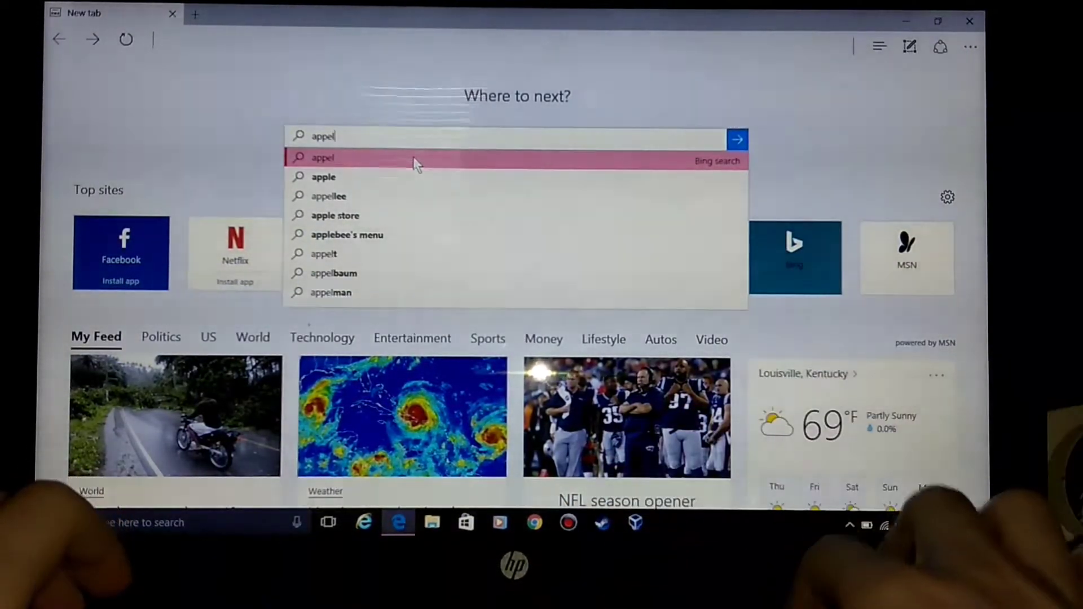
# Step: Load apple.com after correcting the typed address, then start another blank tab
pyautogui.press('BackSpace')
pyautogui.press('BackSpace')
pyautogui.write('le')
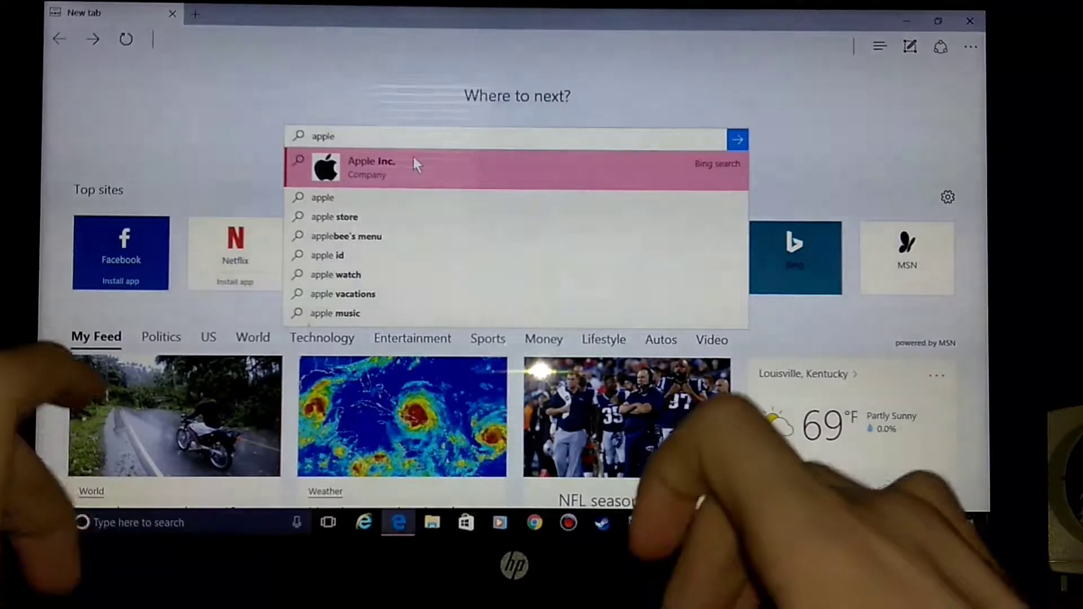
pyautogui.write('.com')
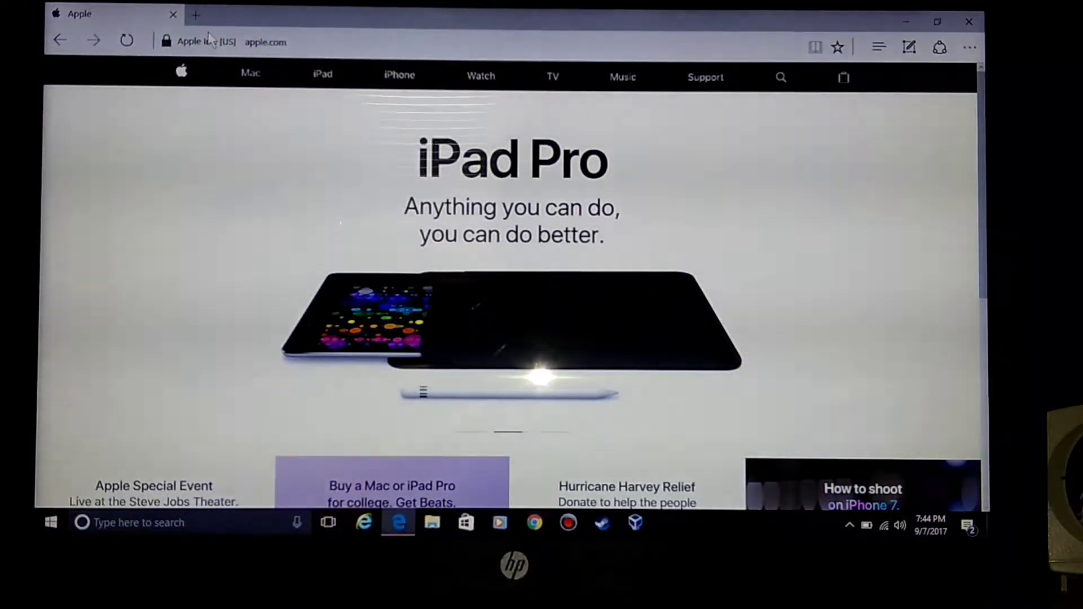
pyautogui.click(195, 14)
# Step: Close the Apple tab, search Bing for winworldpc.com, and try loading the WinWorld Library page
pyautogui.click(174, 15)
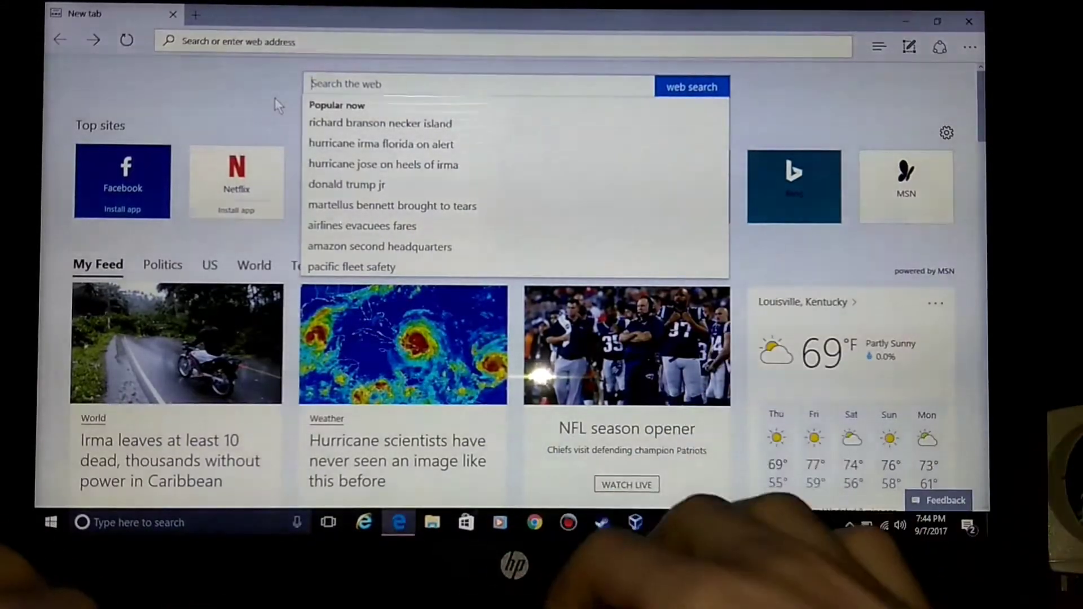
pyautogui.write('winwo')
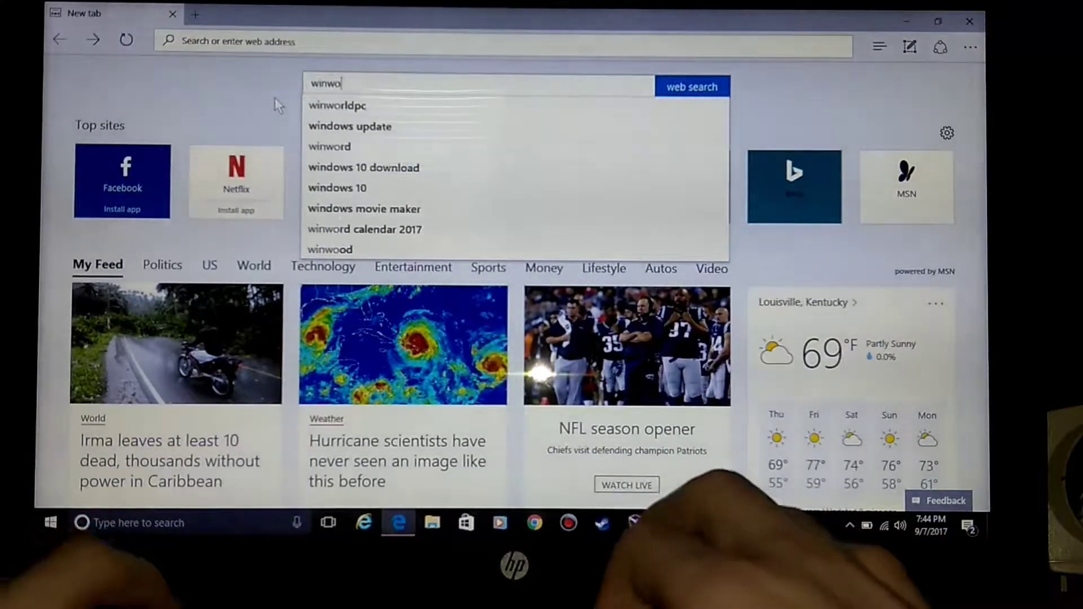
pyautogui.write('rld')
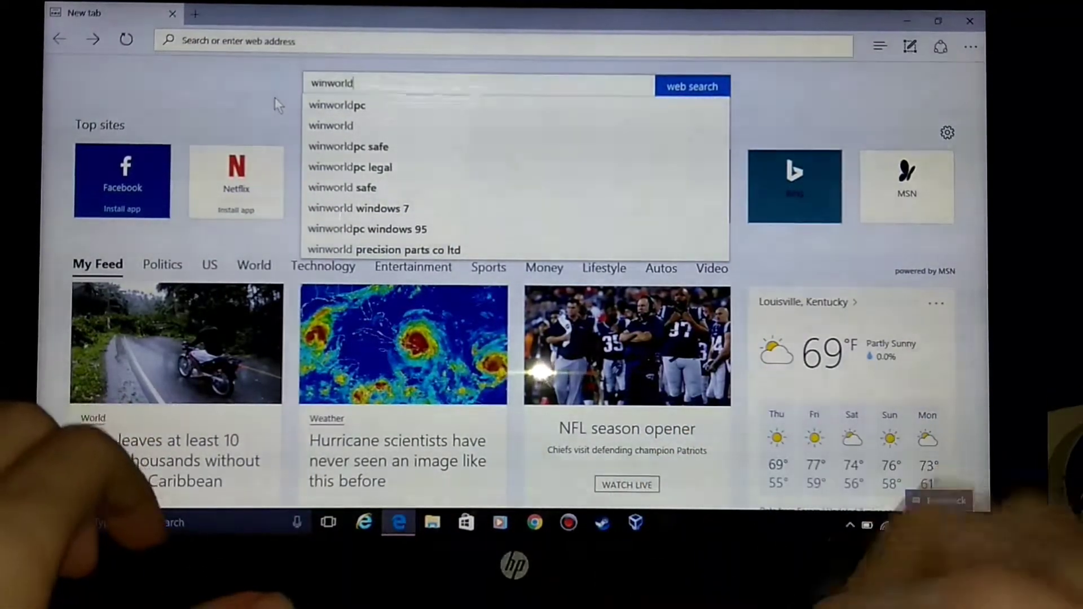
pyautogui.write('pc.com')
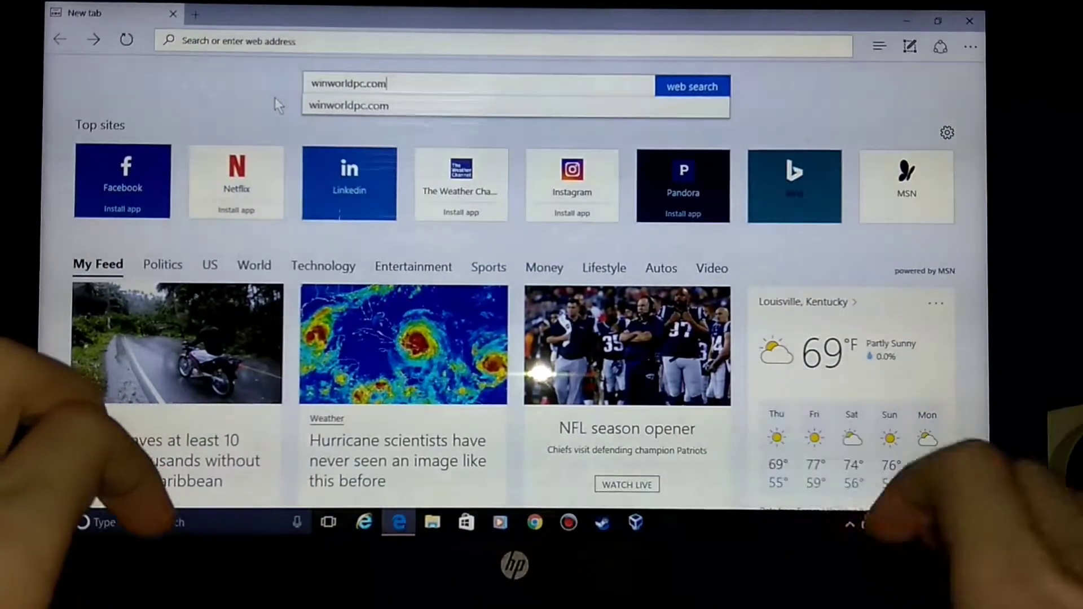
pyautogui.press('Return')
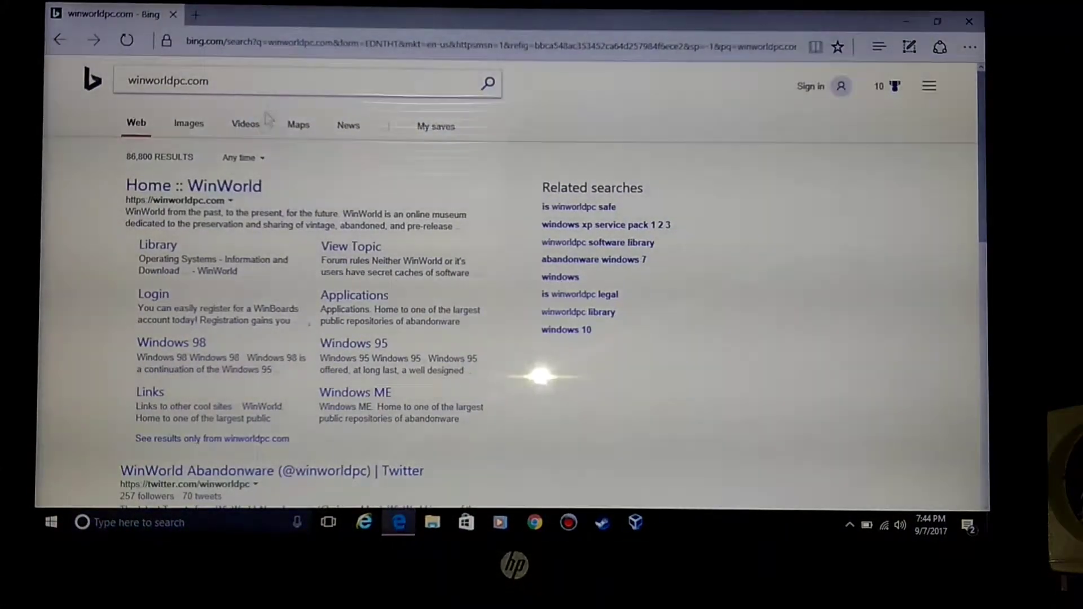
pyautogui.click(161, 248)
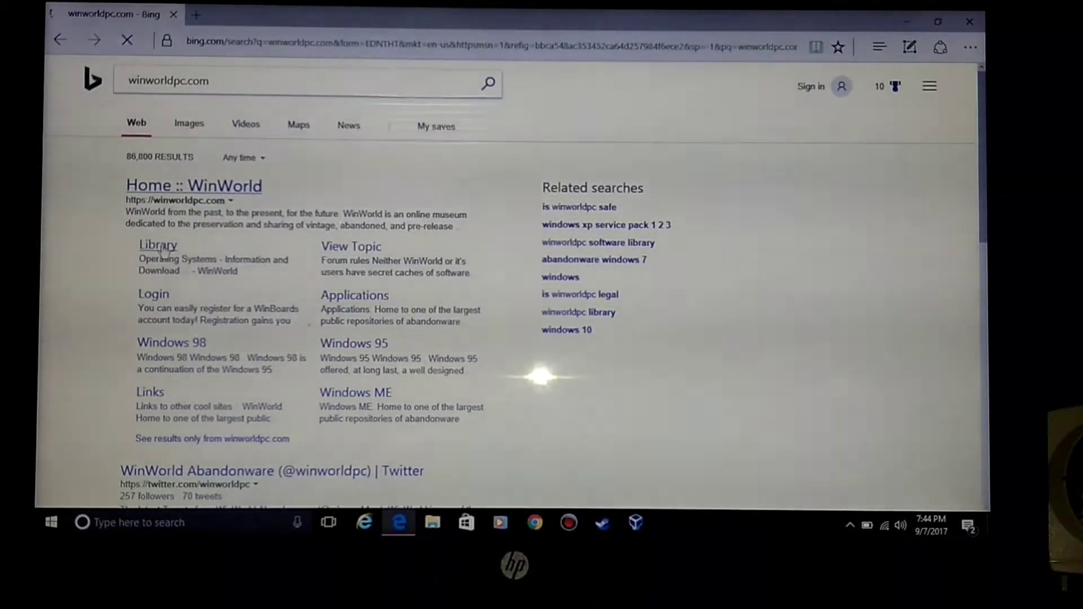
pyautogui.click(159, 246)
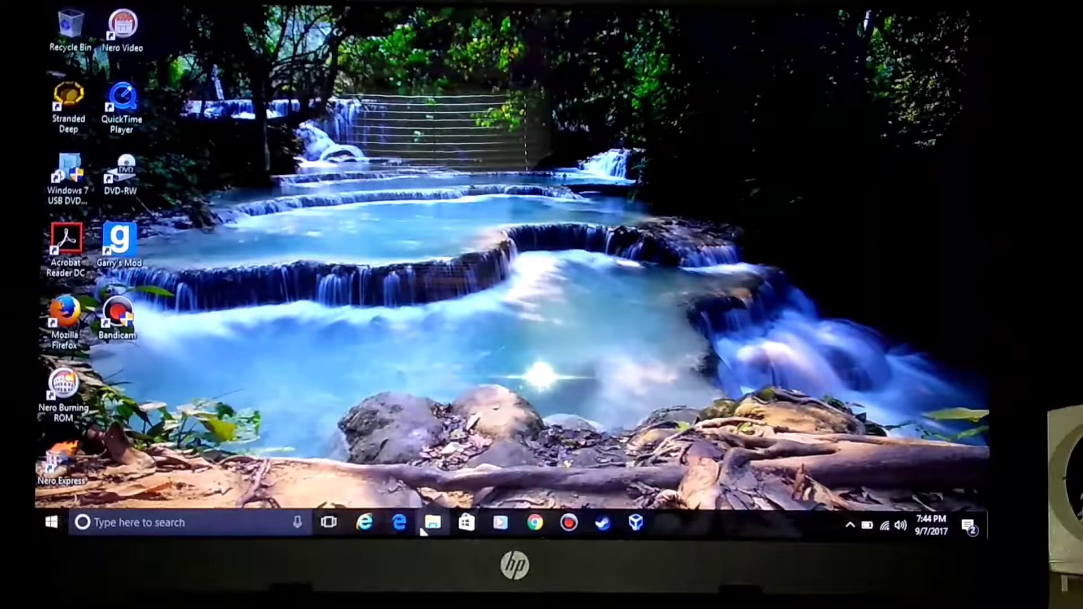
pyautogui.click(49, 523)
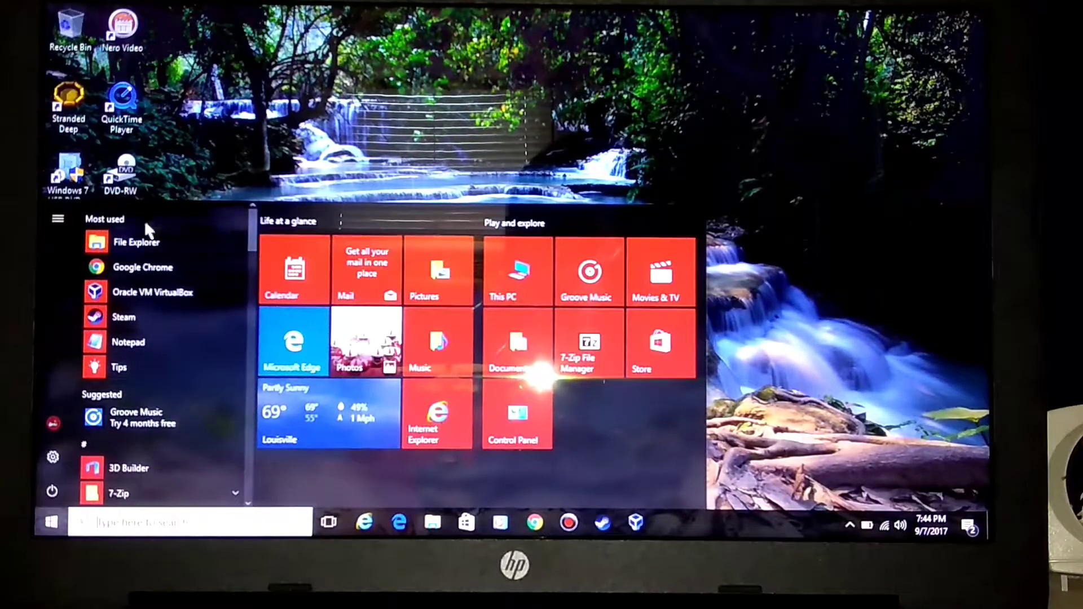
pyautogui.scroll(-5, 154, 256)
pyautogui.scroll(-5, 149, 274)
pyautogui.scroll(-5, 146, 276)
pyautogui.scroll(-5, 141, 284)
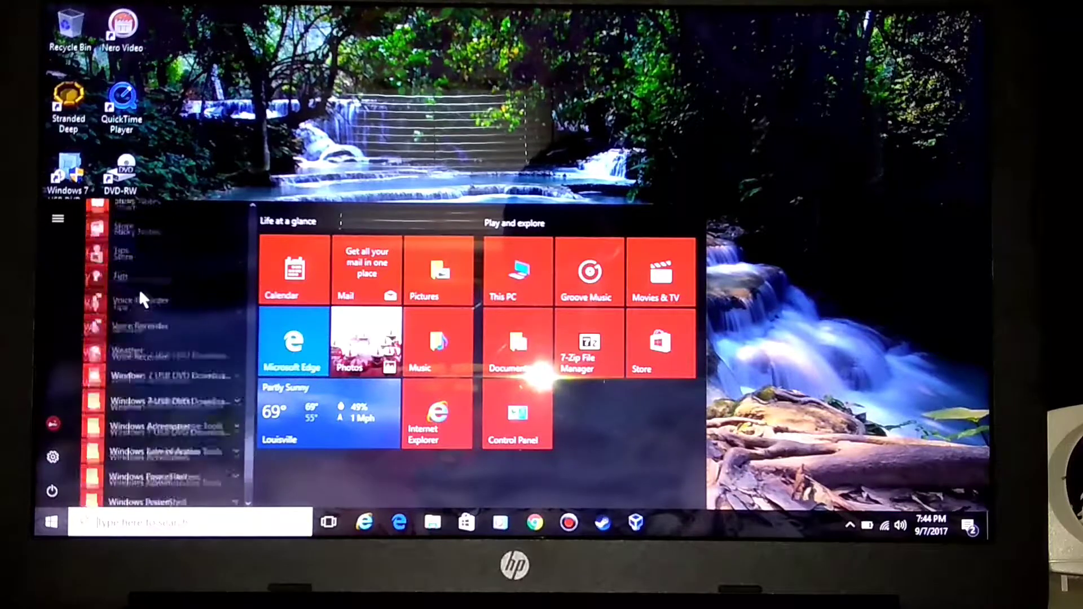
pyautogui.scroll(-3, 139, 288)
pyautogui.scroll(3, 137, 292)
pyautogui.scroll(5, 134, 300)
pyautogui.scroll(5, 116, 307)
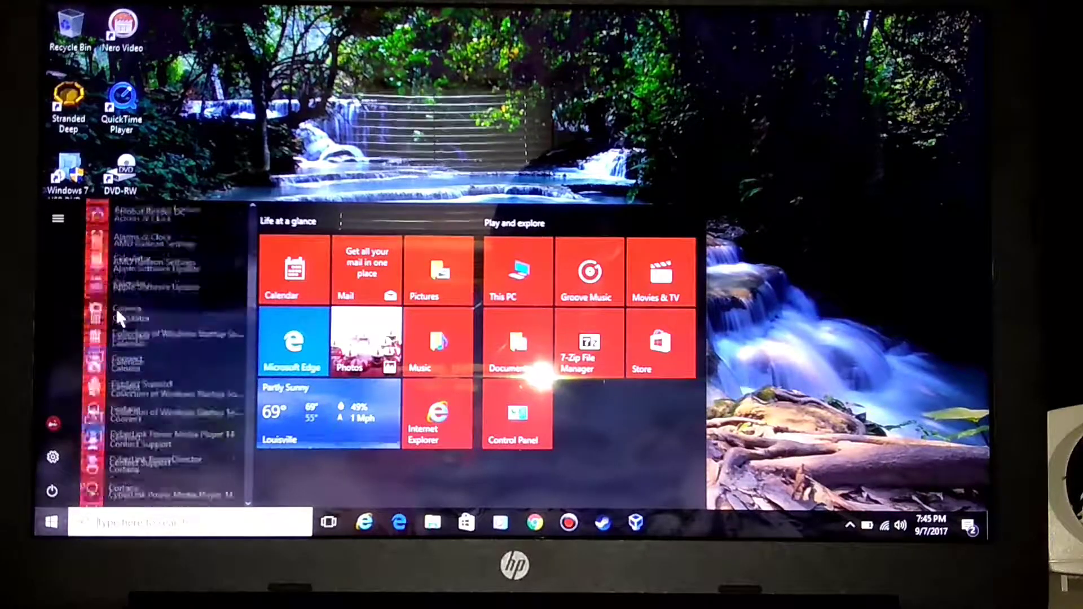
pyautogui.scroll(5, 115, 306)
pyautogui.press('Escape')
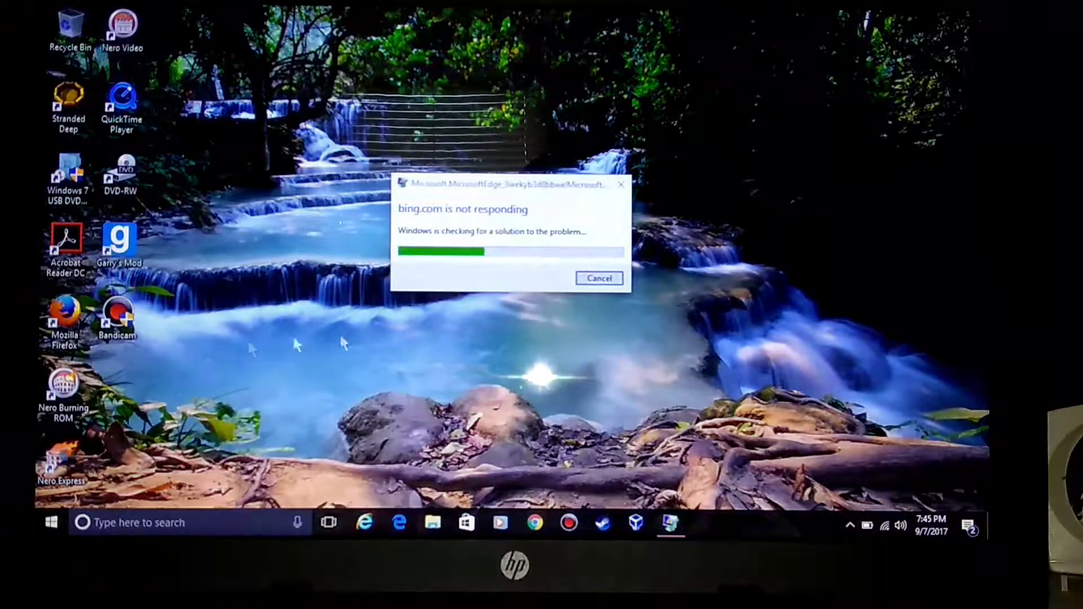
pyautogui.click(601, 278)
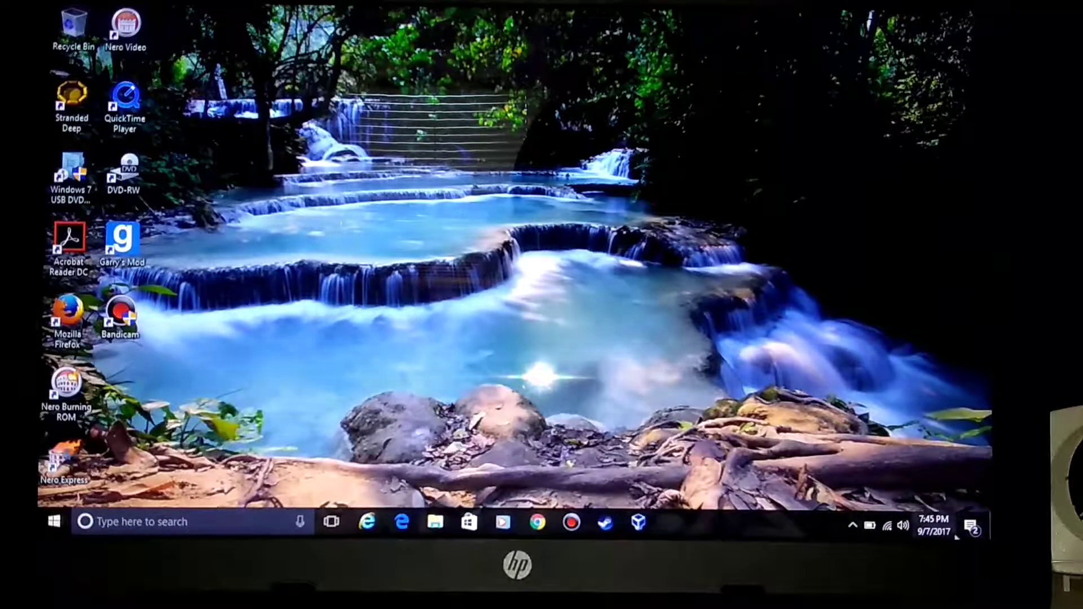
# Step: Clear the Windows Defender and Microsoft Account notifications in Action Center
pyautogui.click(971, 527)
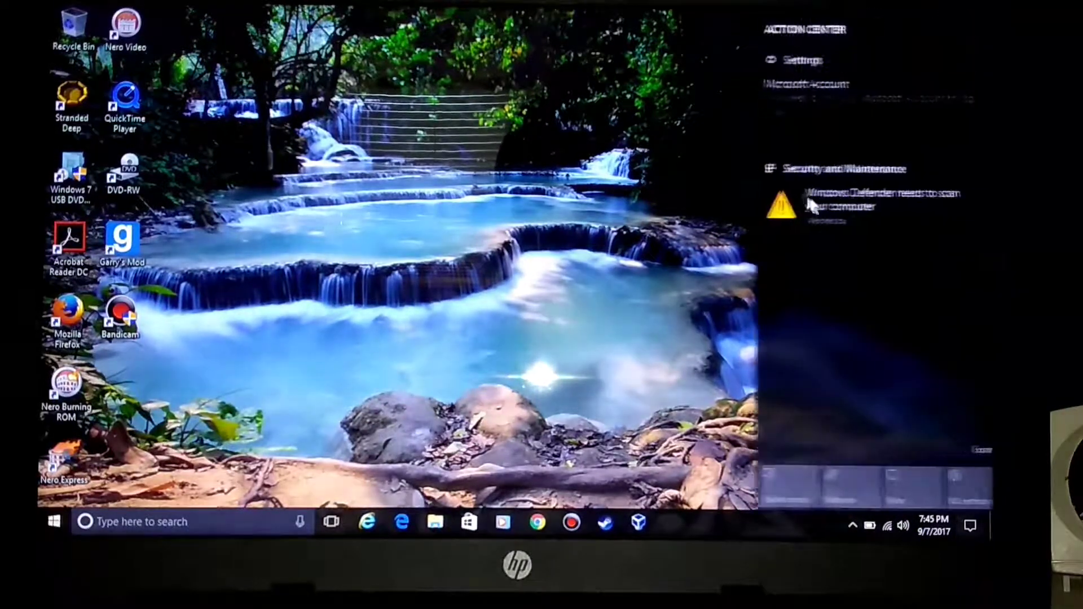
pyautogui.click(976, 193)
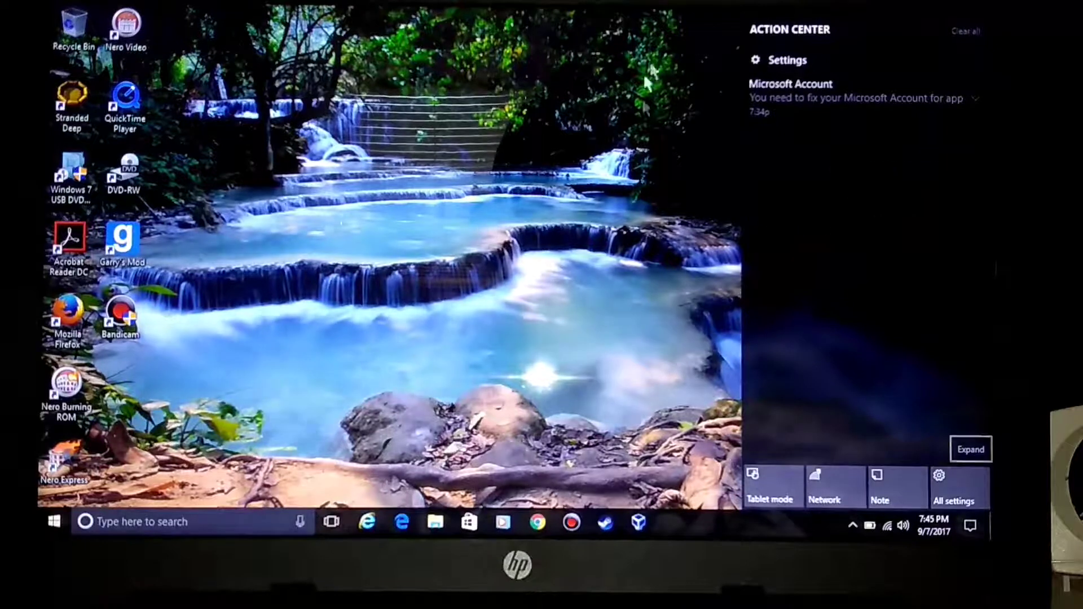
pyautogui.click(960, 33)
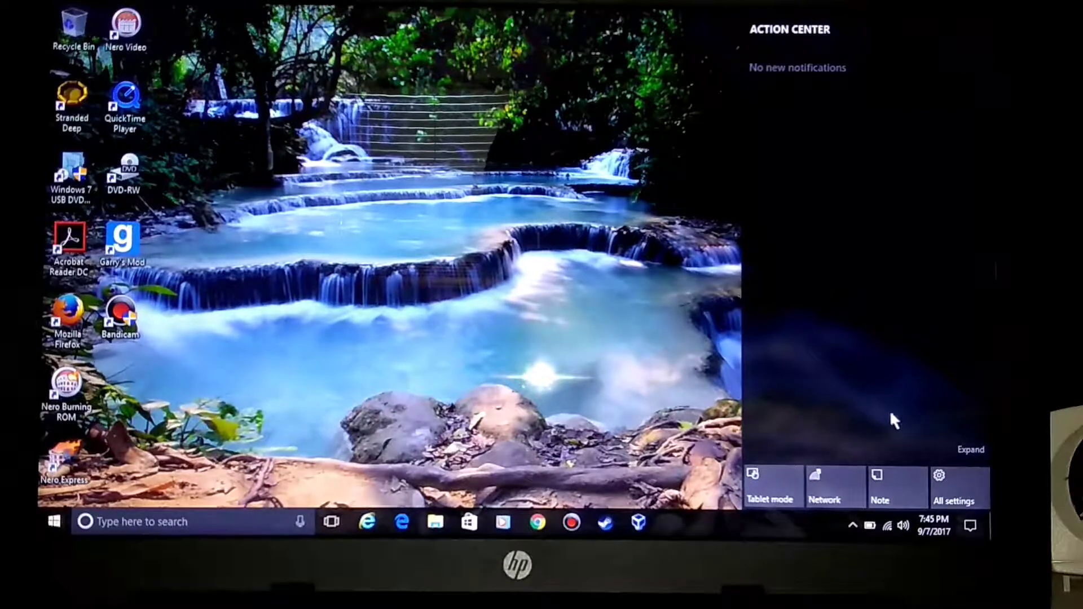
# Step: Turn tablet mode on from the expanded quick actions, then switch it back off
pyautogui.click(969, 450)
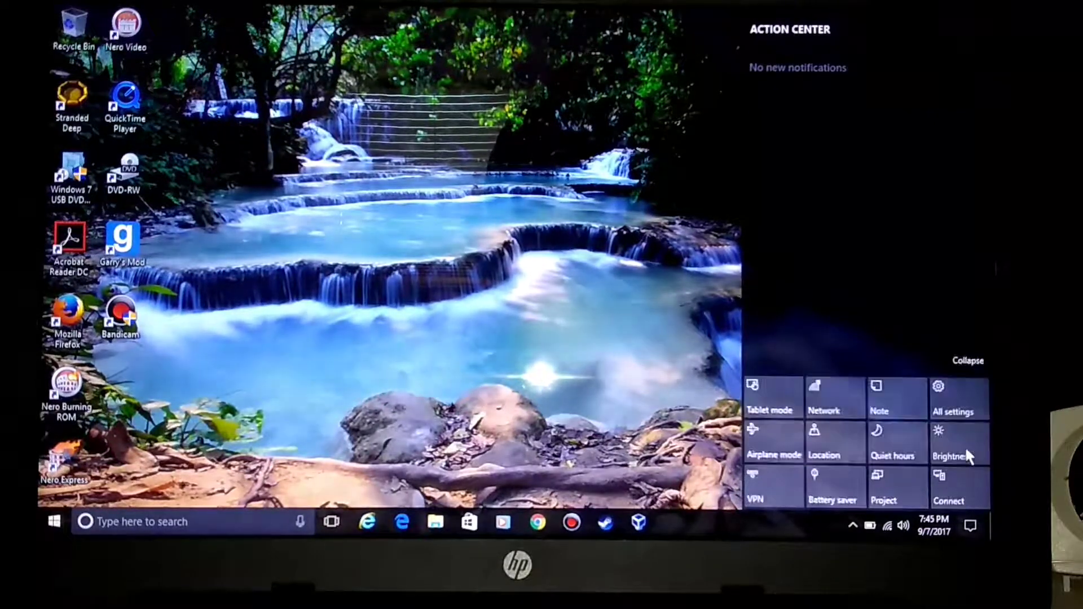
pyautogui.click(772, 397)
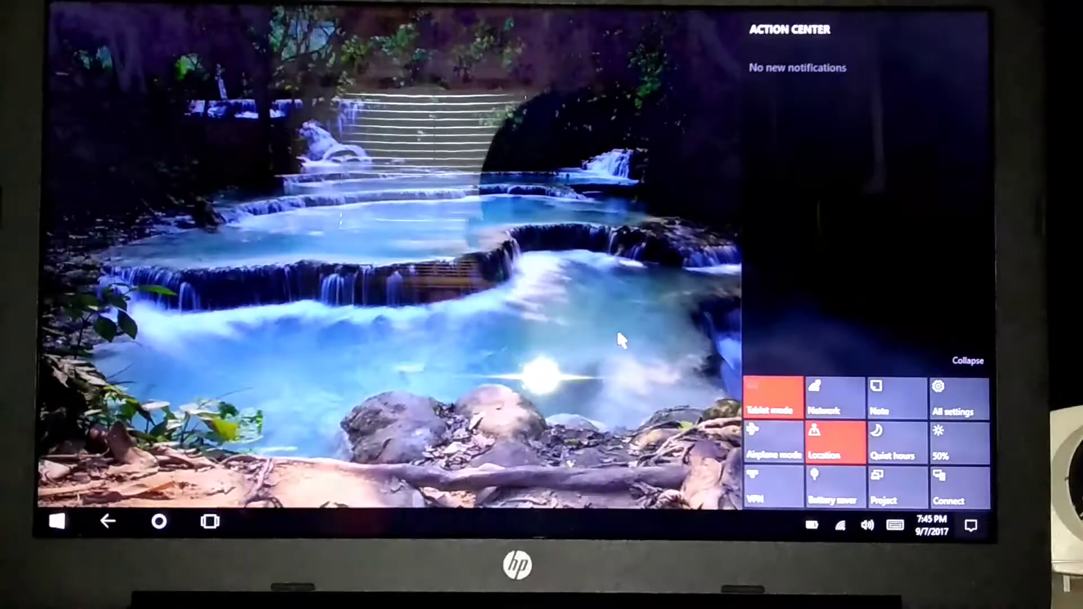
pyautogui.click(620, 334)
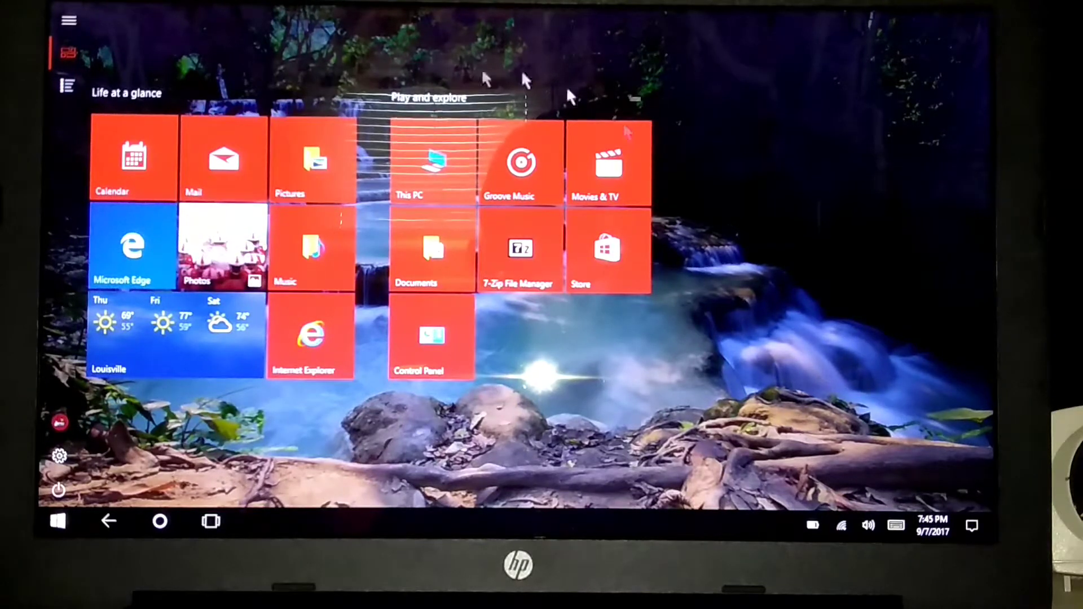
pyautogui.click(969, 525)
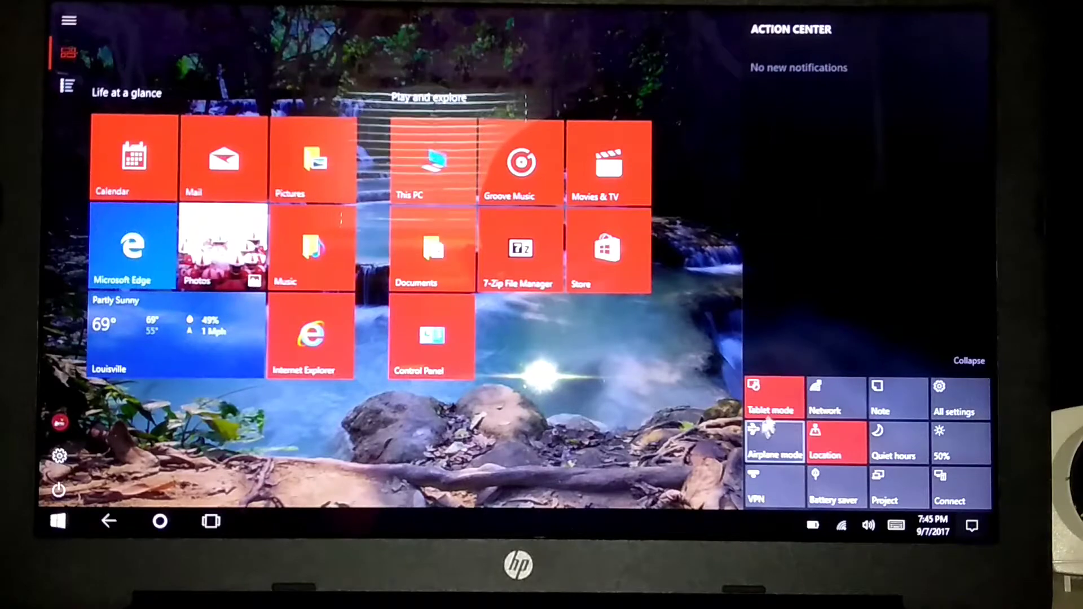
pyautogui.click(771, 398)
pyautogui.press('Escape')
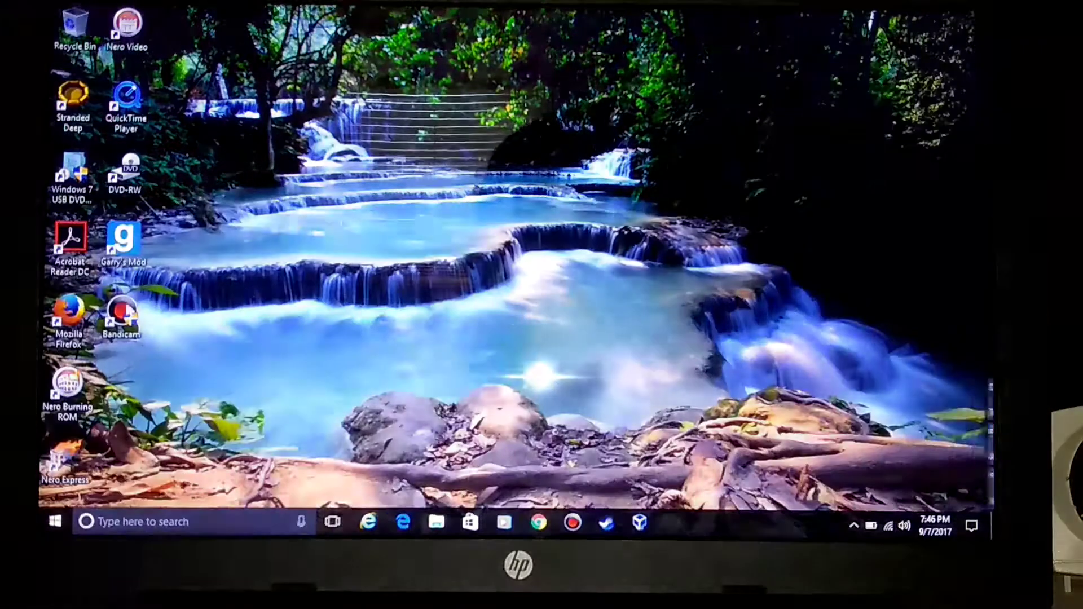